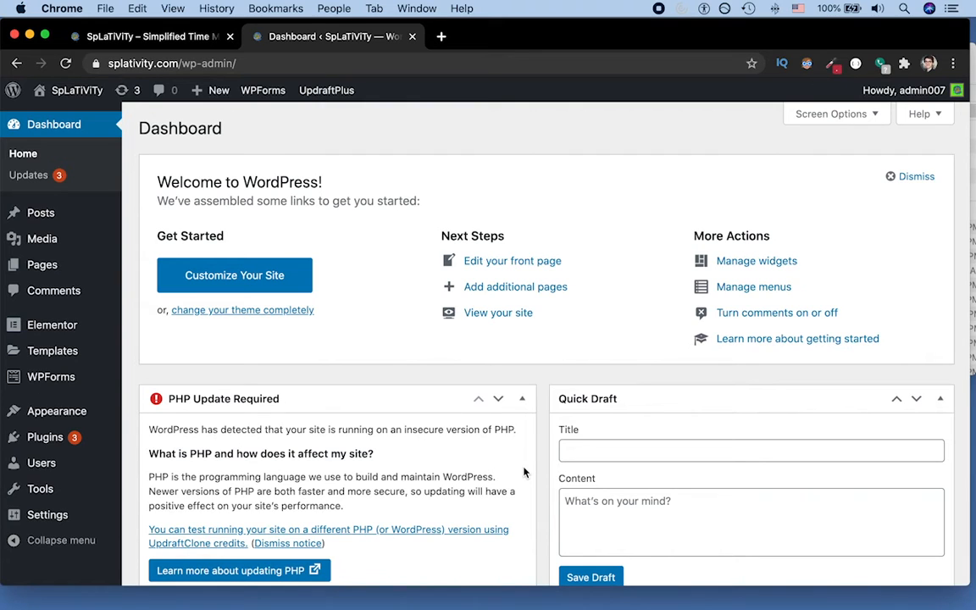
Search the plugins available to add for "elementor".
mouse_move(67, 444)
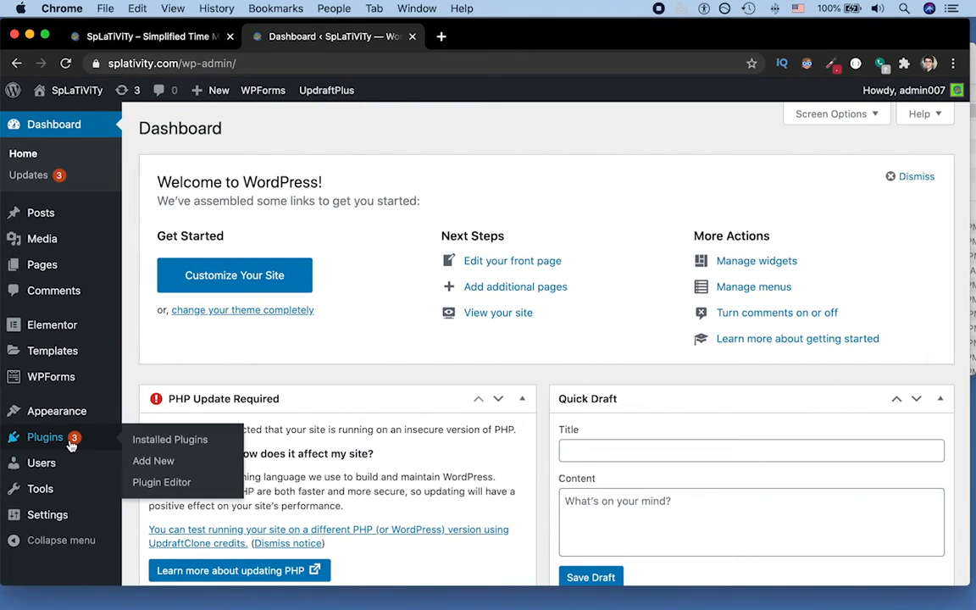
click(154, 463)
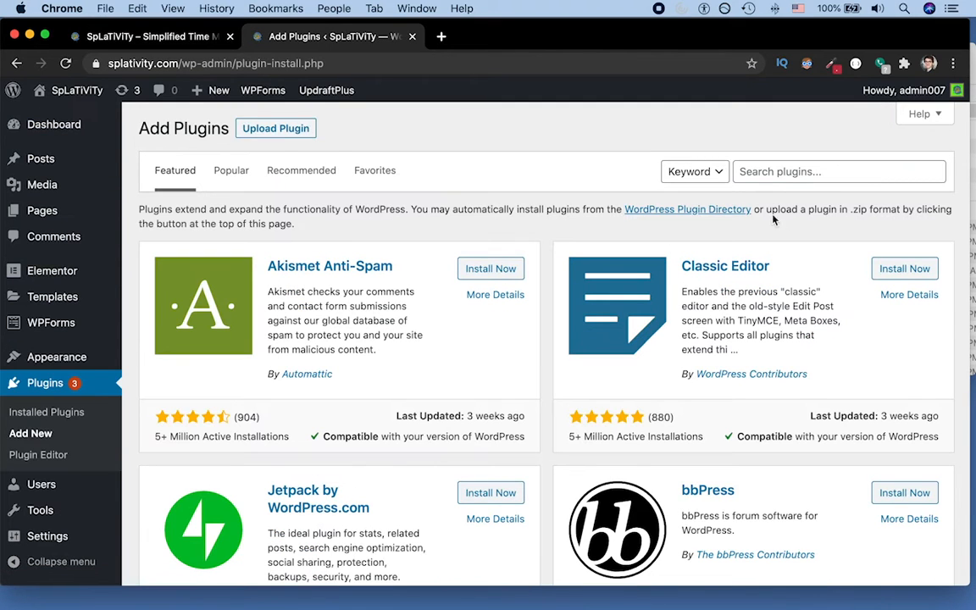
click(765, 173)
text(elem)
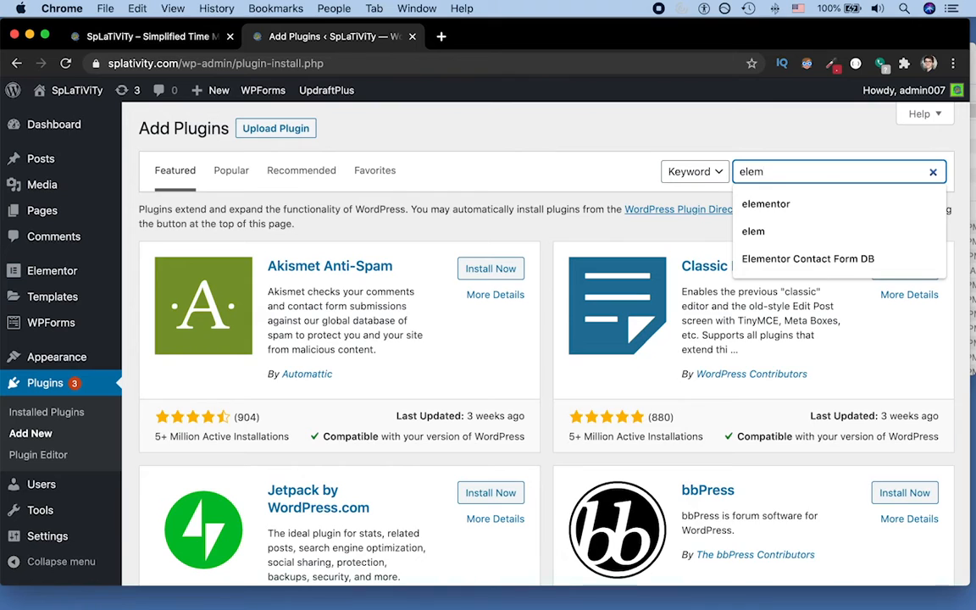
text(entor)
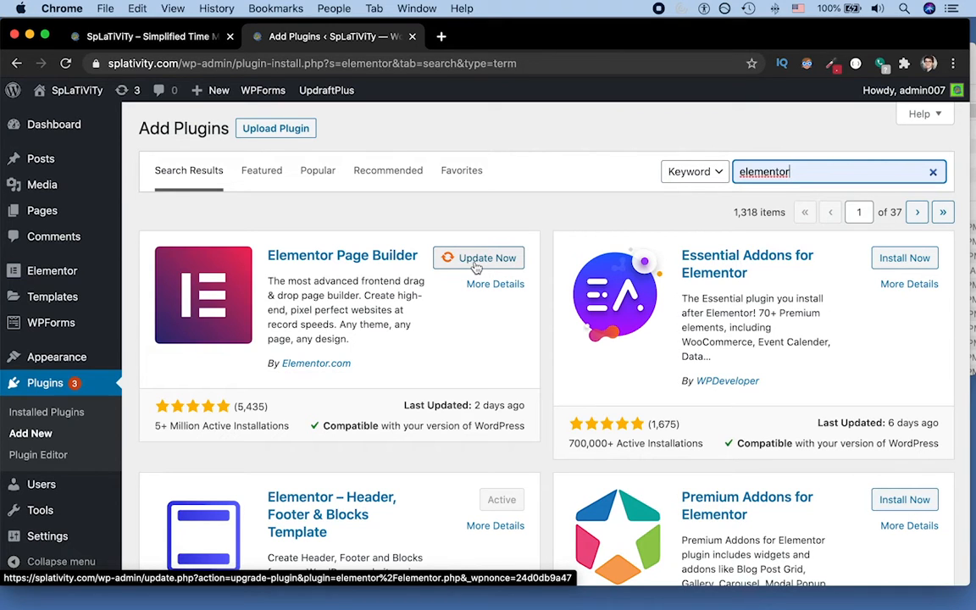
Create and publish a new page titled "landing_page", and open it for editing with Elementor.
mouse_move(61, 214)
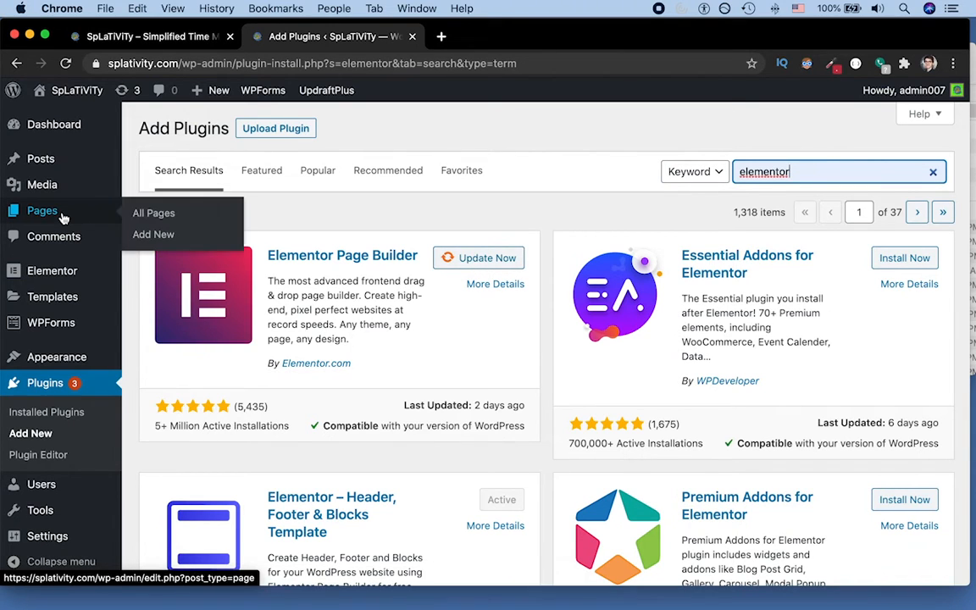
click(137, 233)
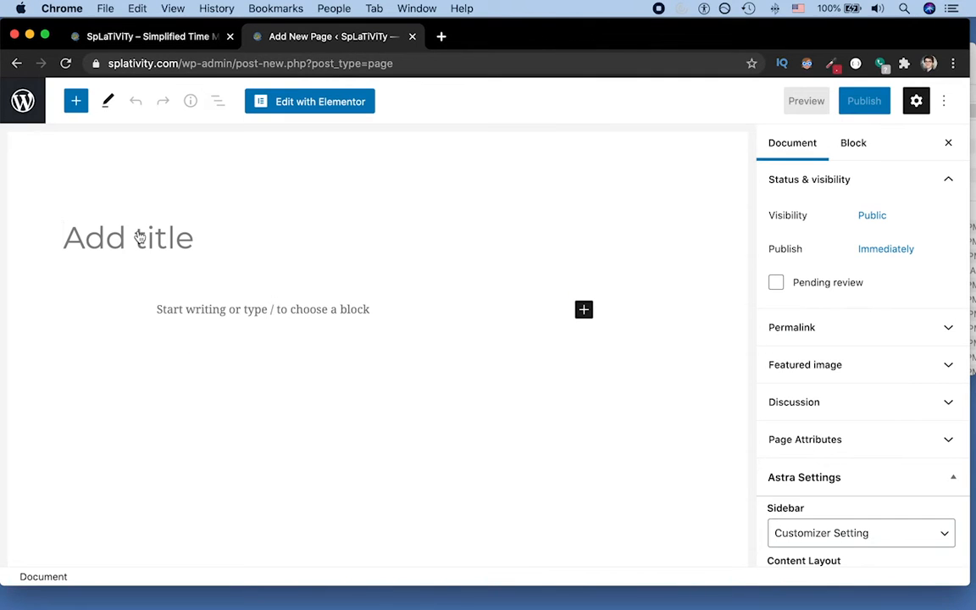
text(landing)
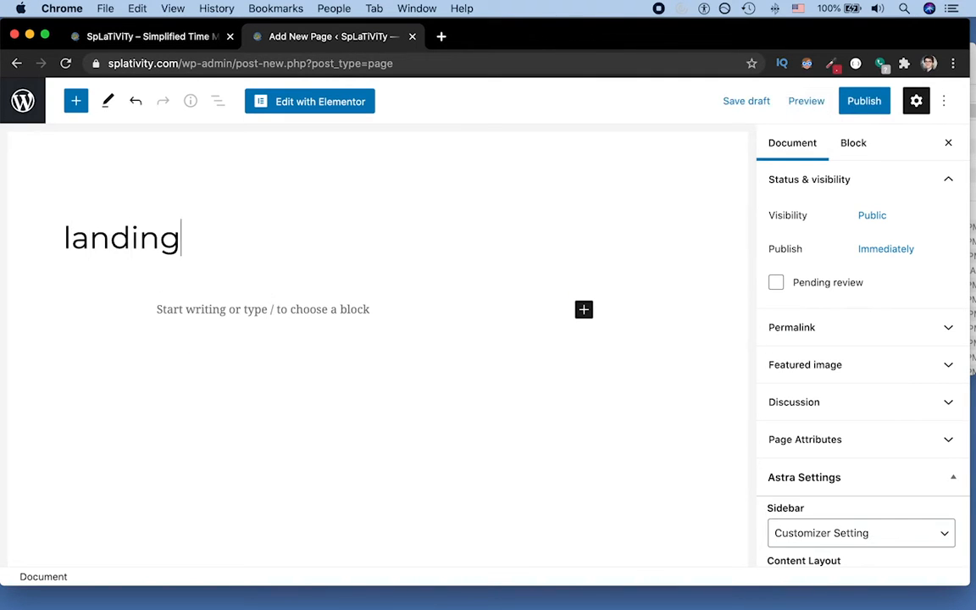
text(_page)
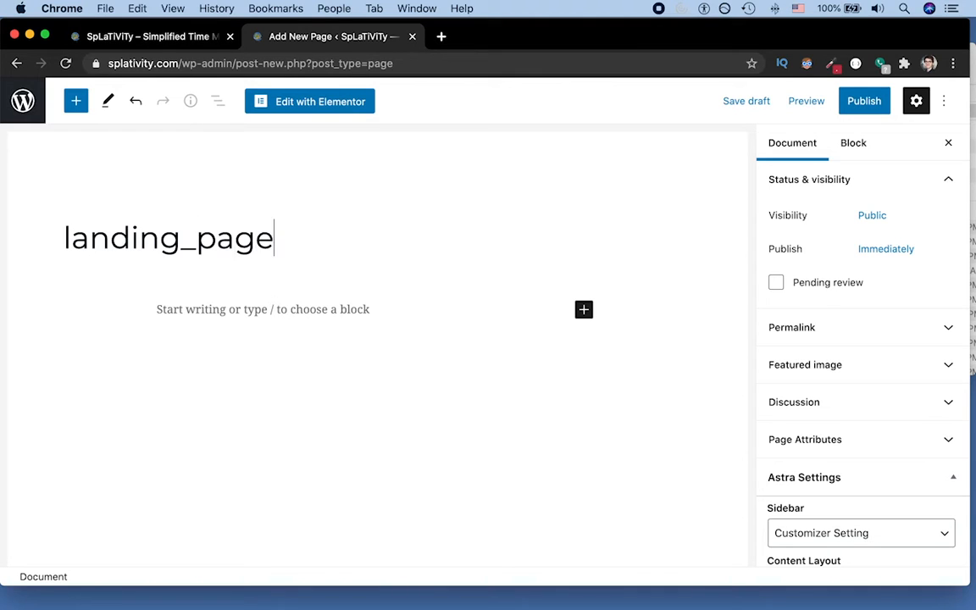
click(862, 101)
click(828, 103)
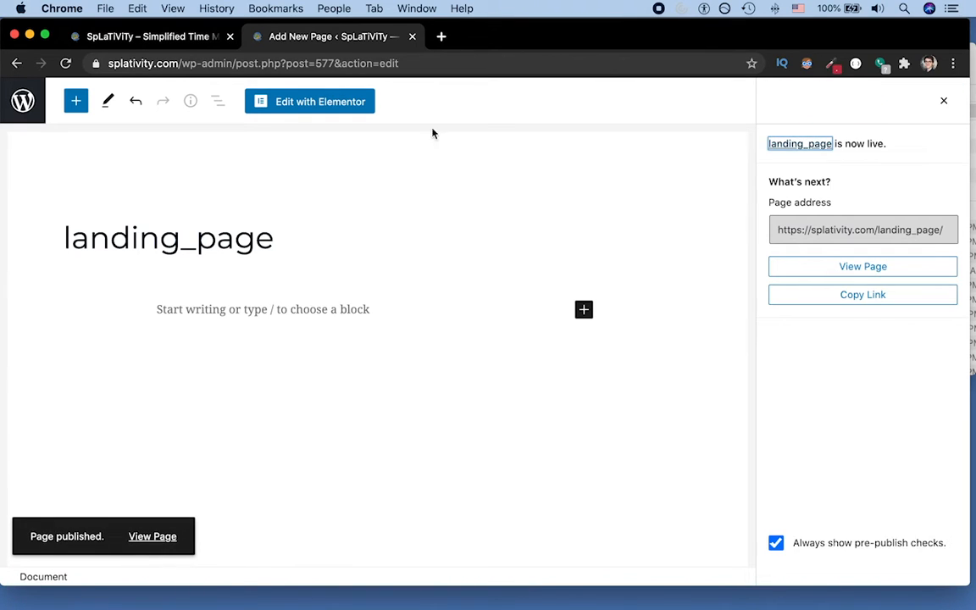
click(283, 104)
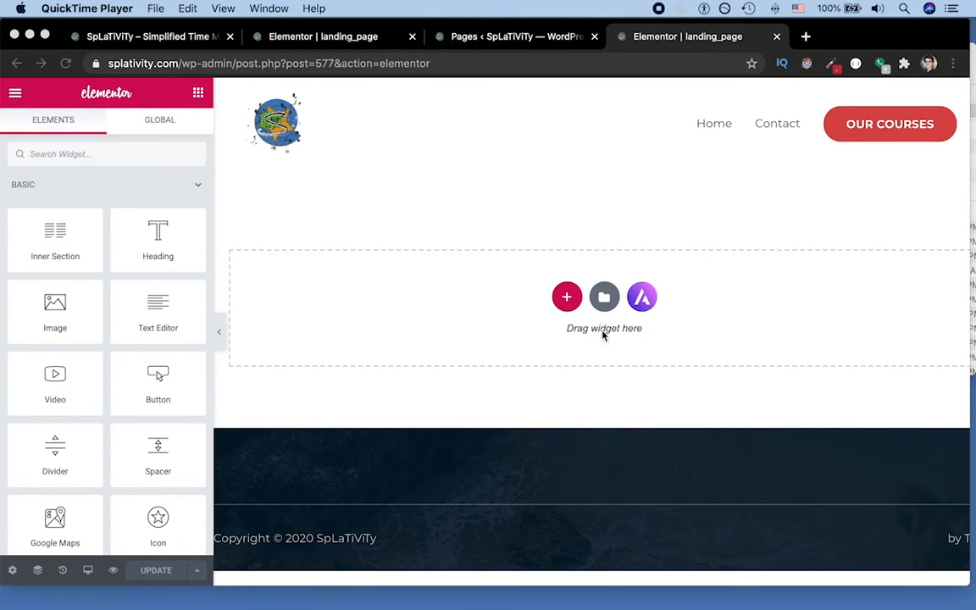
Search the Elementor page template library for "landing" and preview the Homepage – Business template without inserting it.
click(549, 274)
click(604, 301)
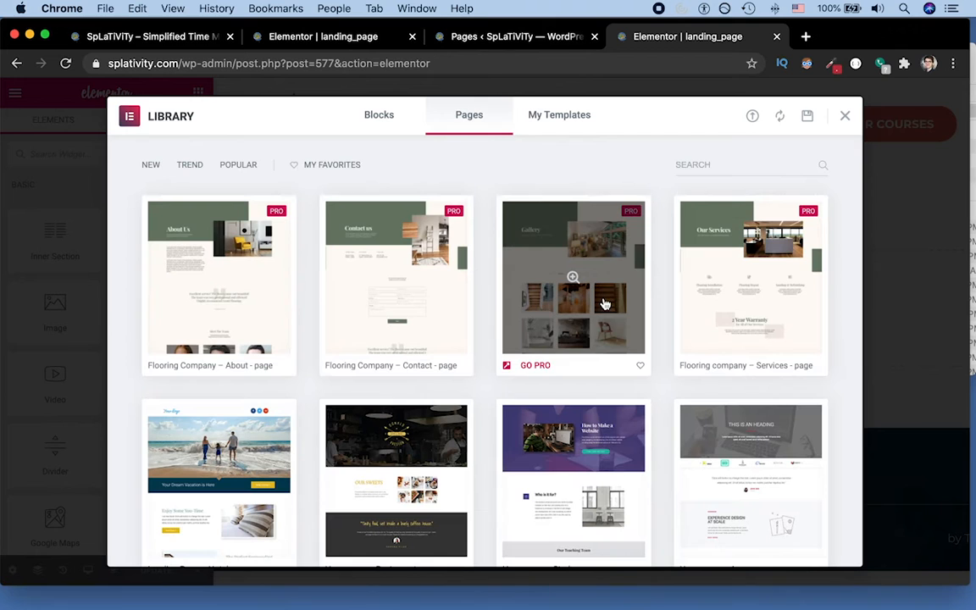
click(690, 166)
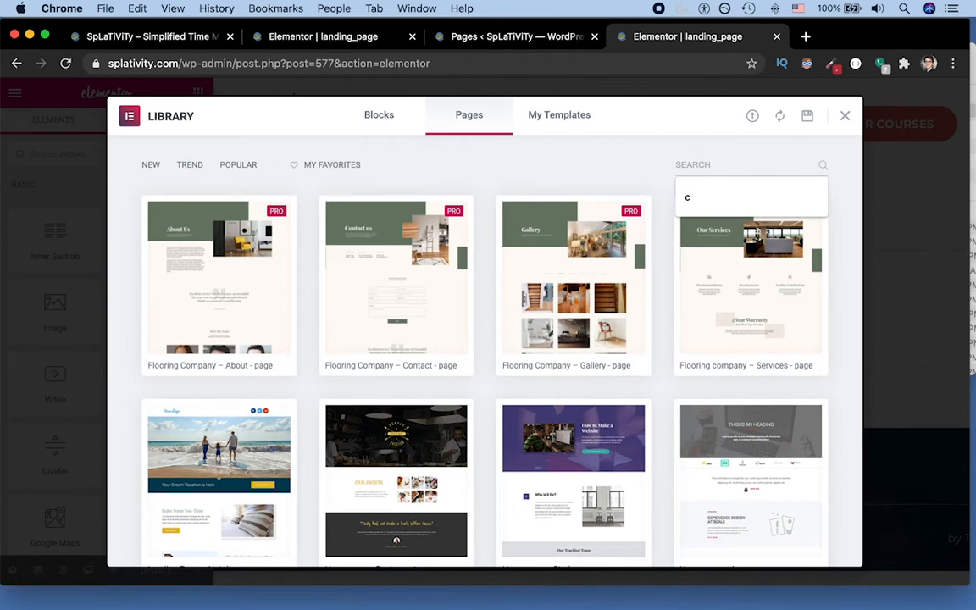
text(landing)
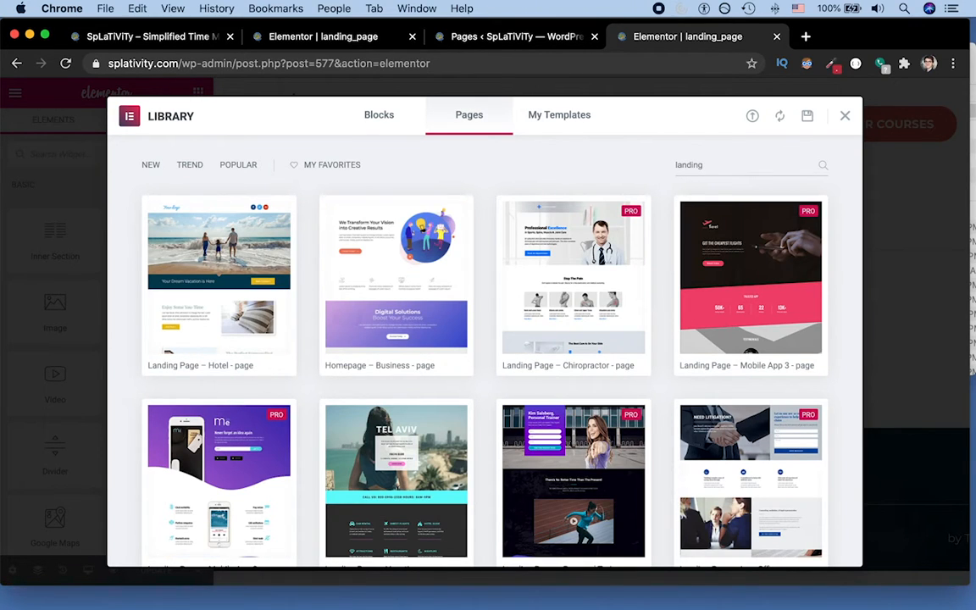
click(434, 282)
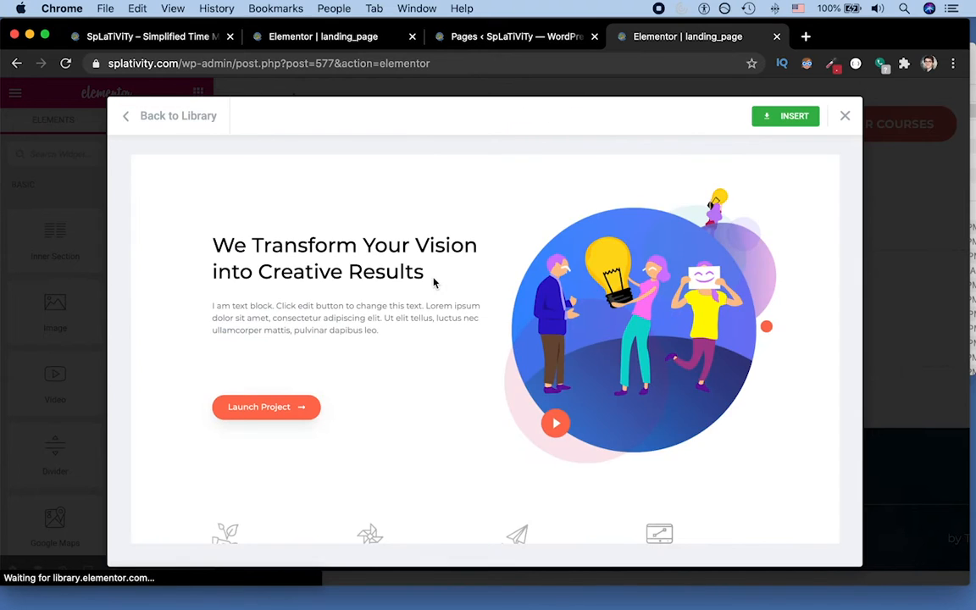
scroll(434, 283, down, 10)
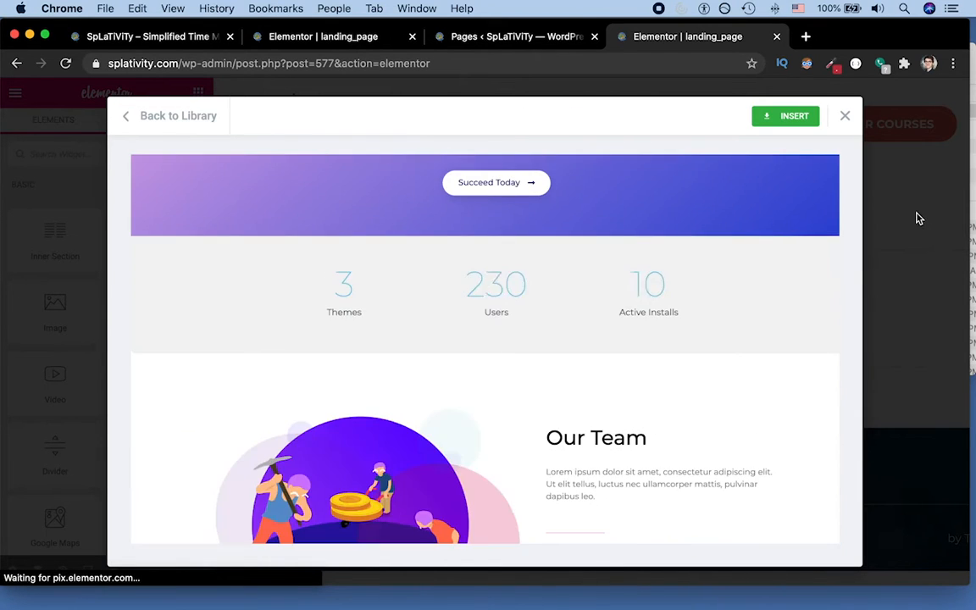
click(916, 217)
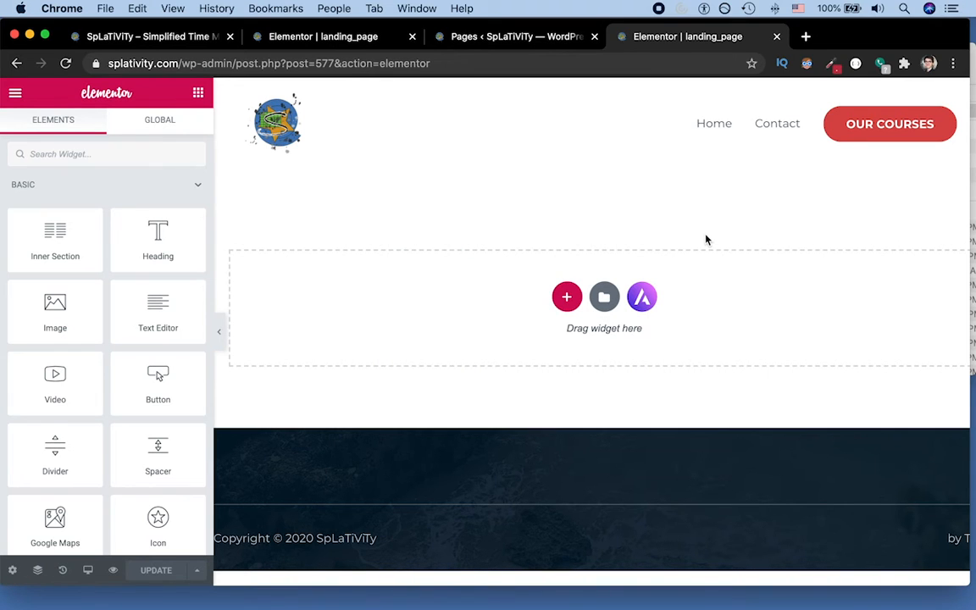
Add a single-column section to the empty page and set its background type to Slideshow.
click(566, 296)
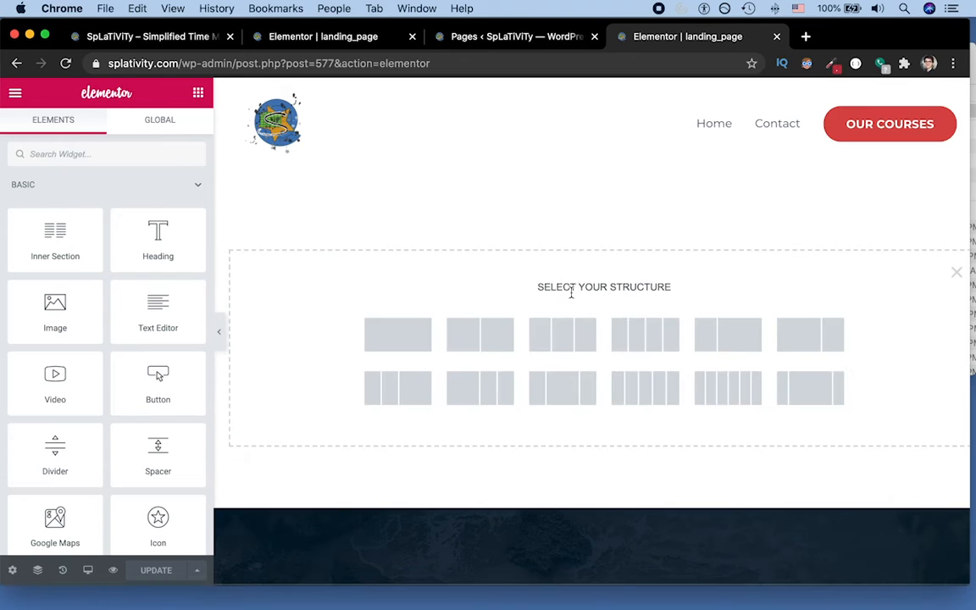
click(425, 329)
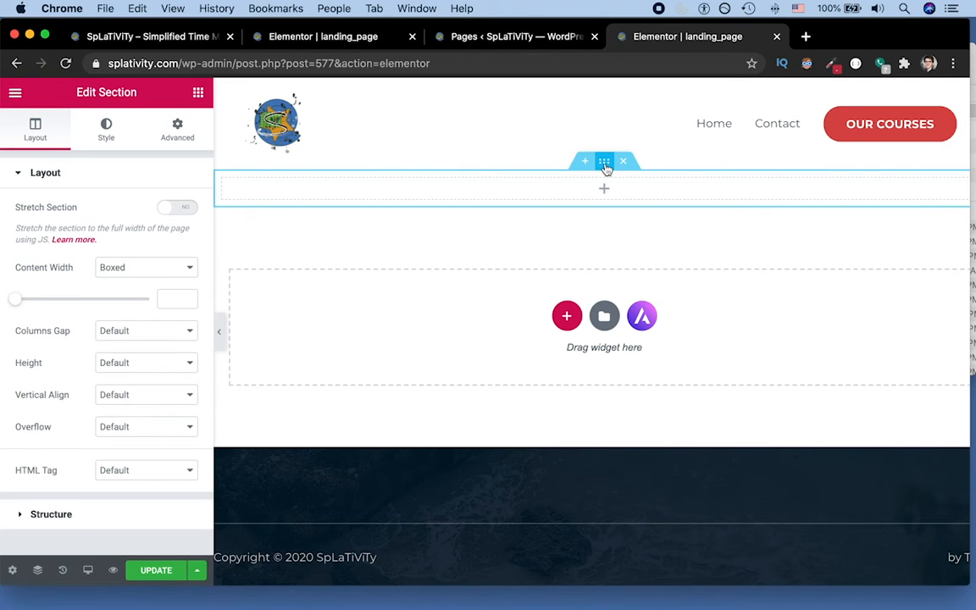
click(105, 127)
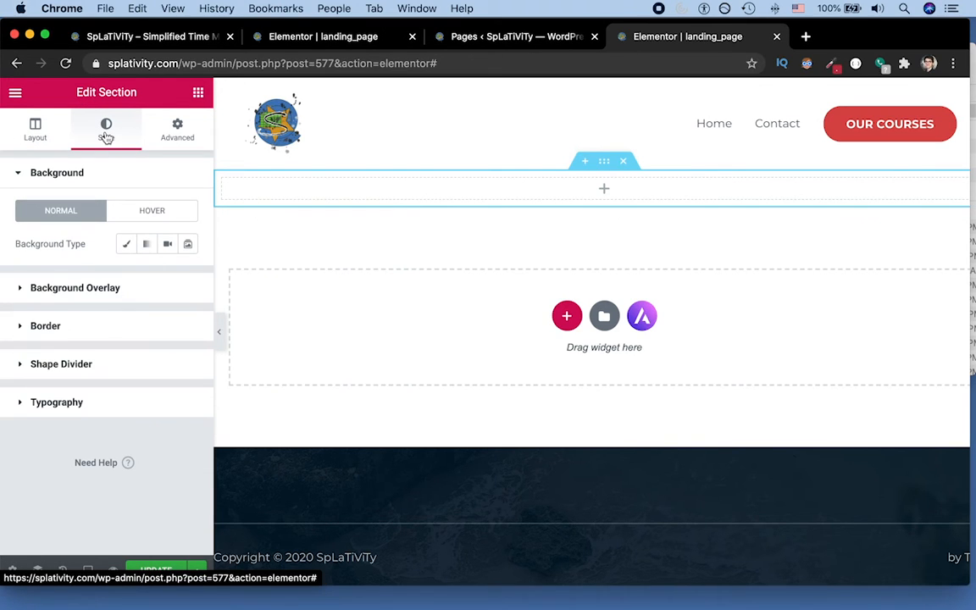
click(188, 244)
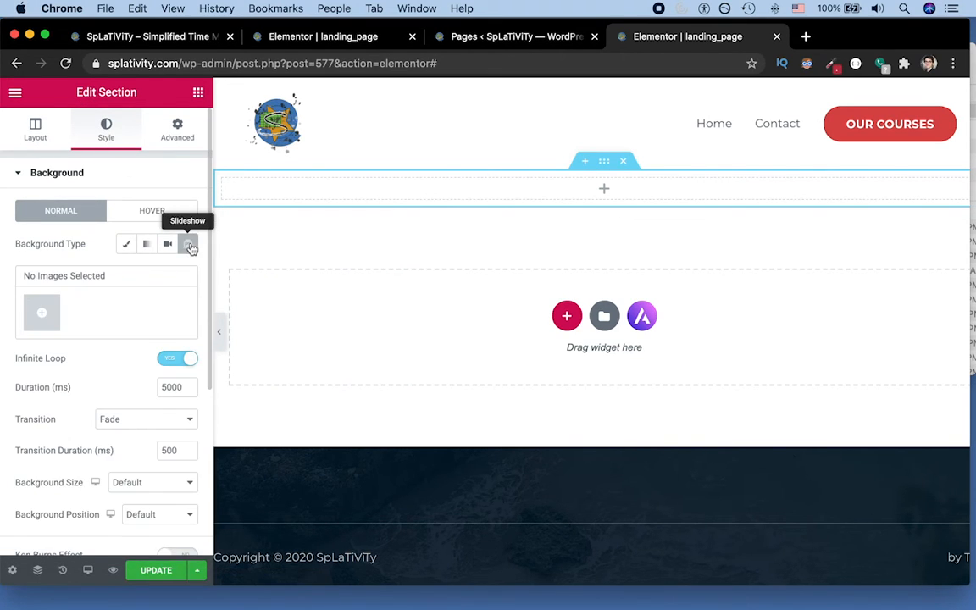
Insert top-cover.jpg from the media library as the section's slideshow background image and turn off Infinite Loop.
click(47, 315)
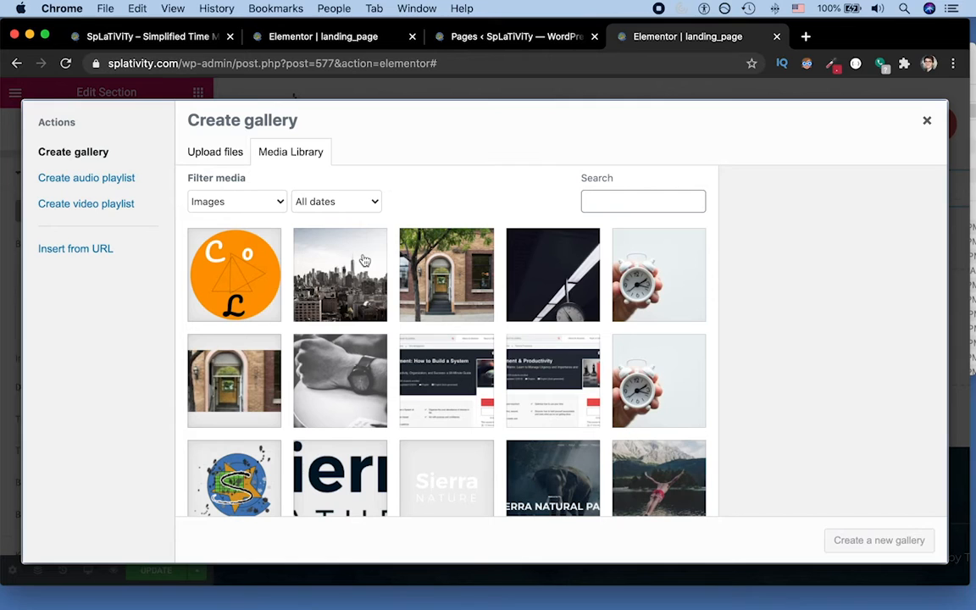
click(364, 260)
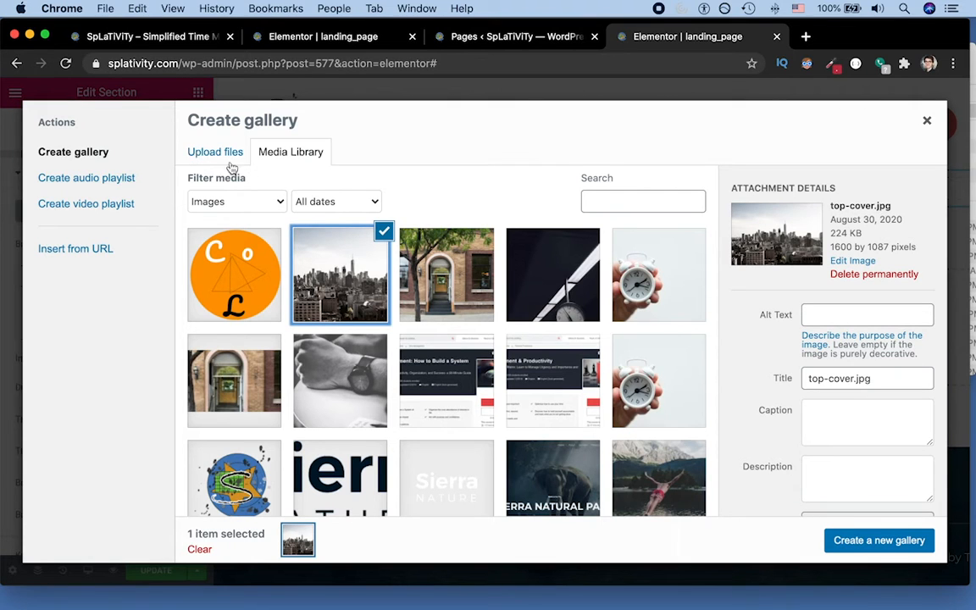
click(884, 541)
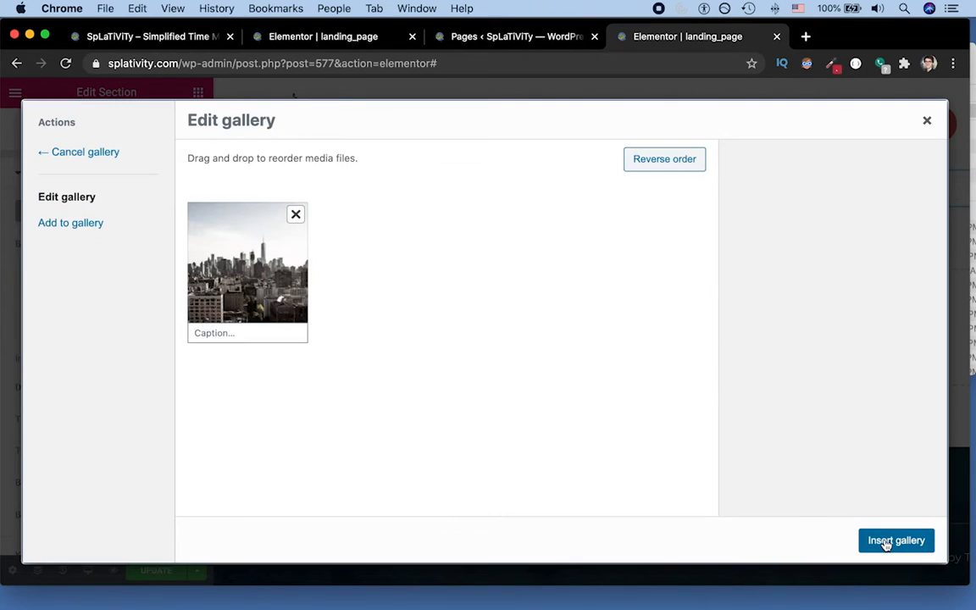
click(884, 540)
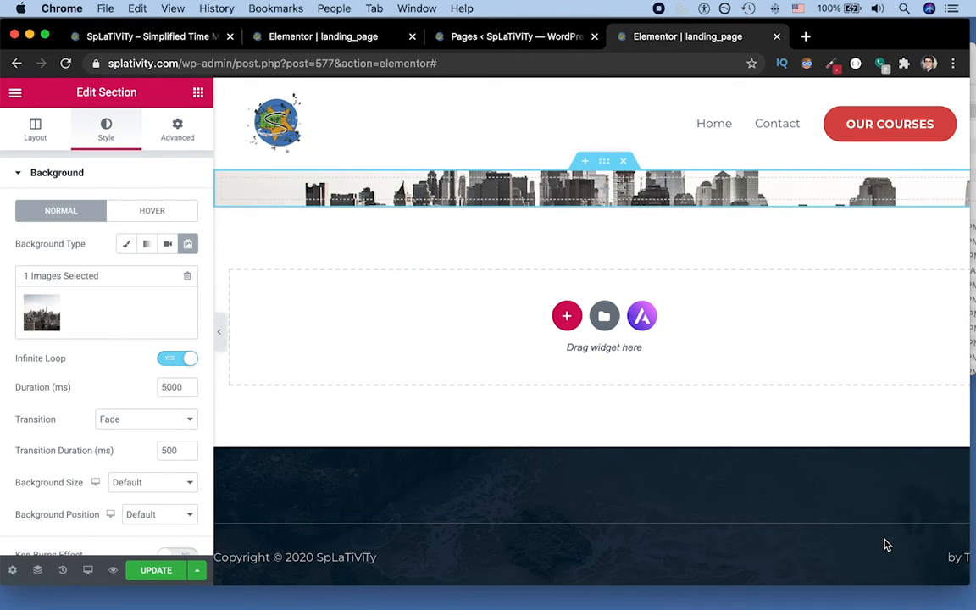
click(178, 360)
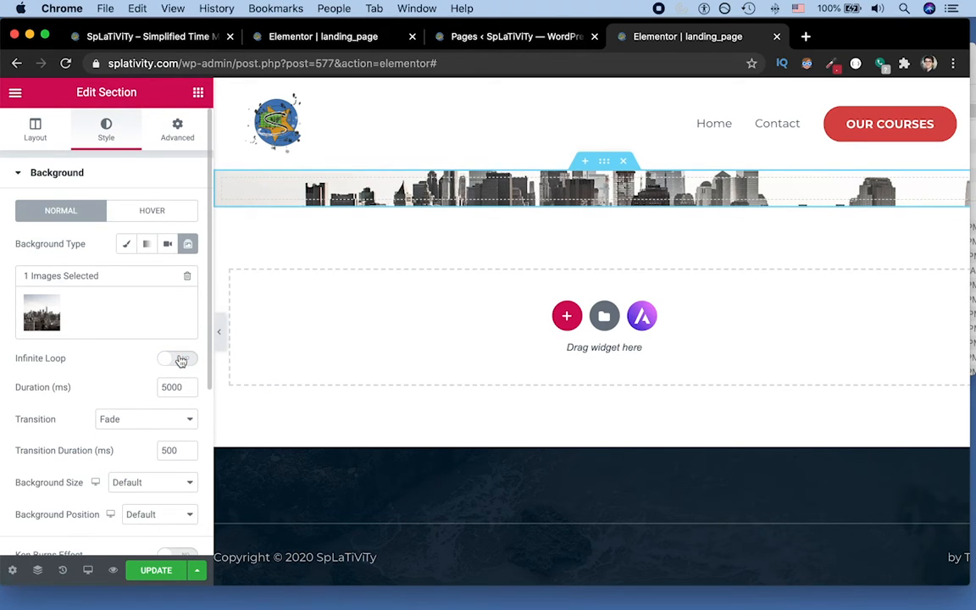
Set the section's content width to Full Width and its height to Fit To Screen, and update the page.
click(36, 136)
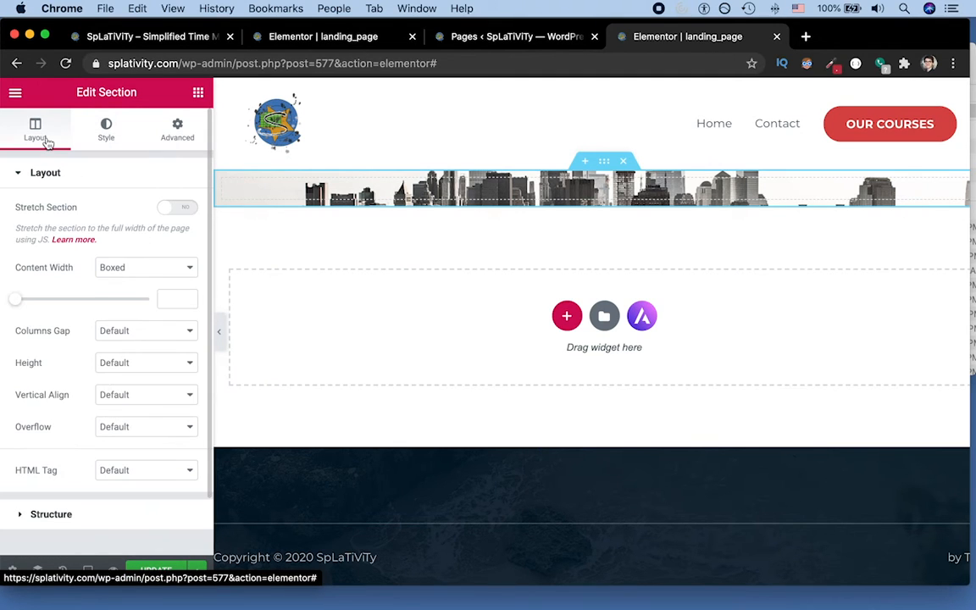
click(125, 267)
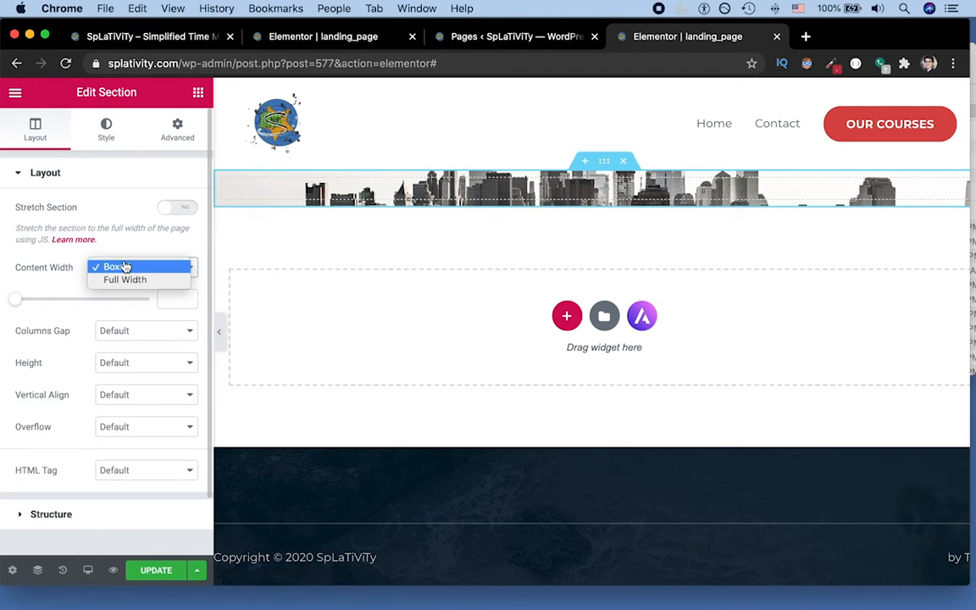
click(124, 280)
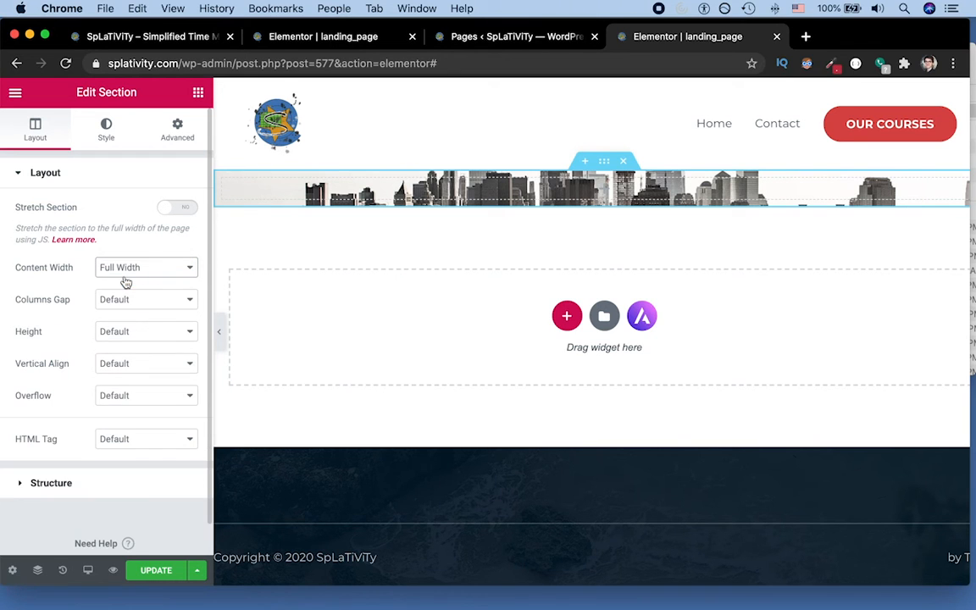
click(120, 331)
click(120, 343)
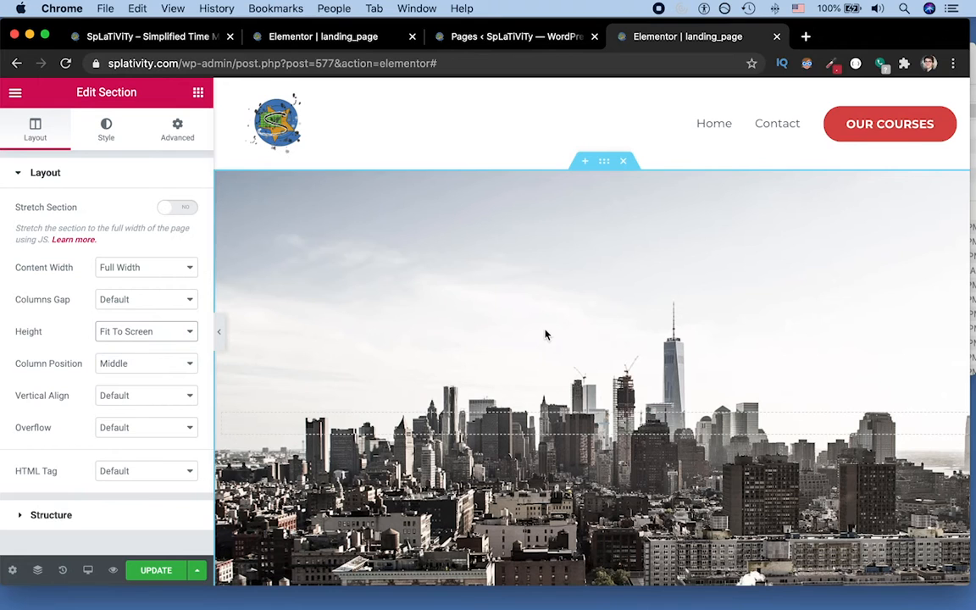
scroll(545, 333, down, 4)
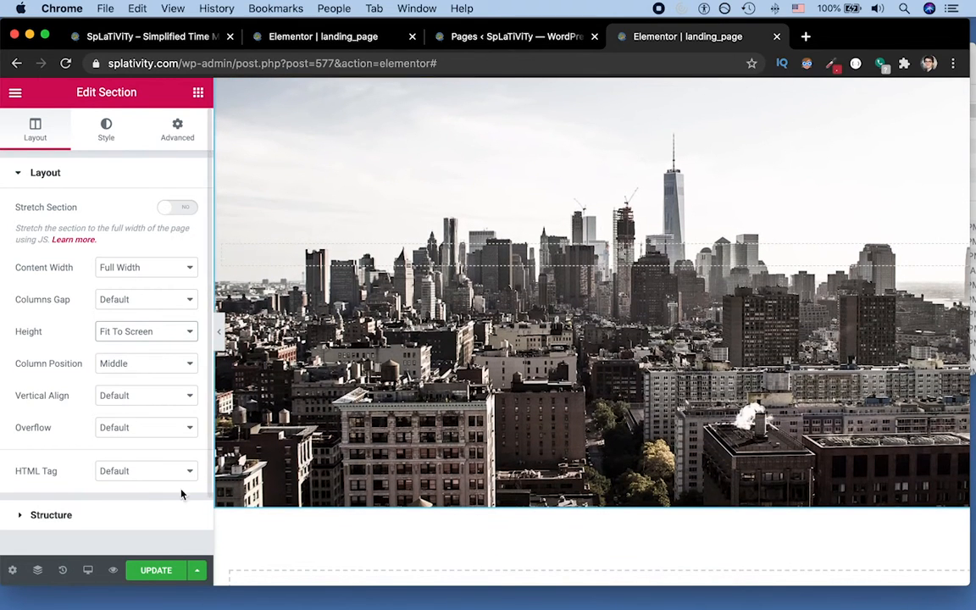
click(158, 570)
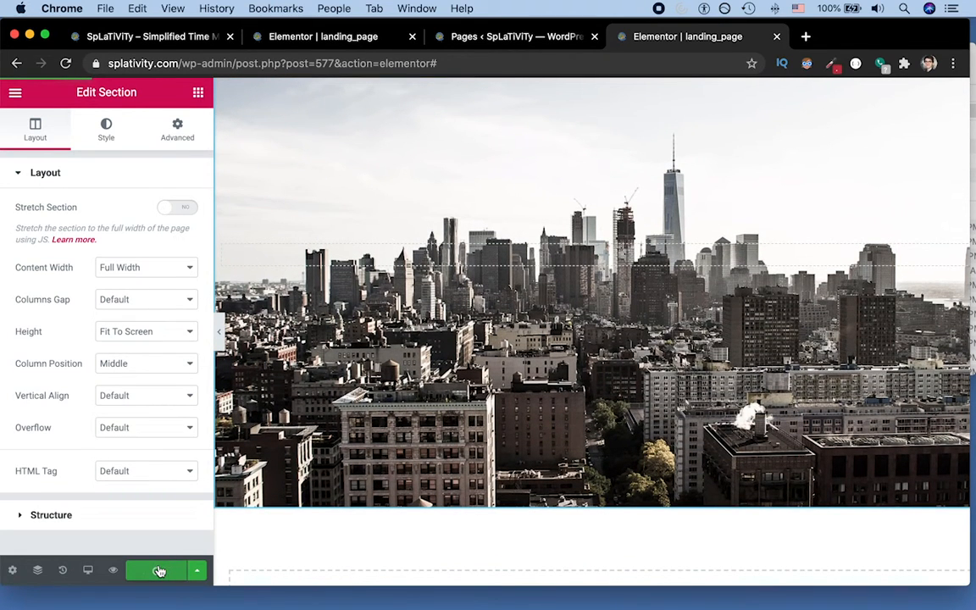
Add an Inner Section widget inside the skyline background section.
scroll(280, 529, up, 3)
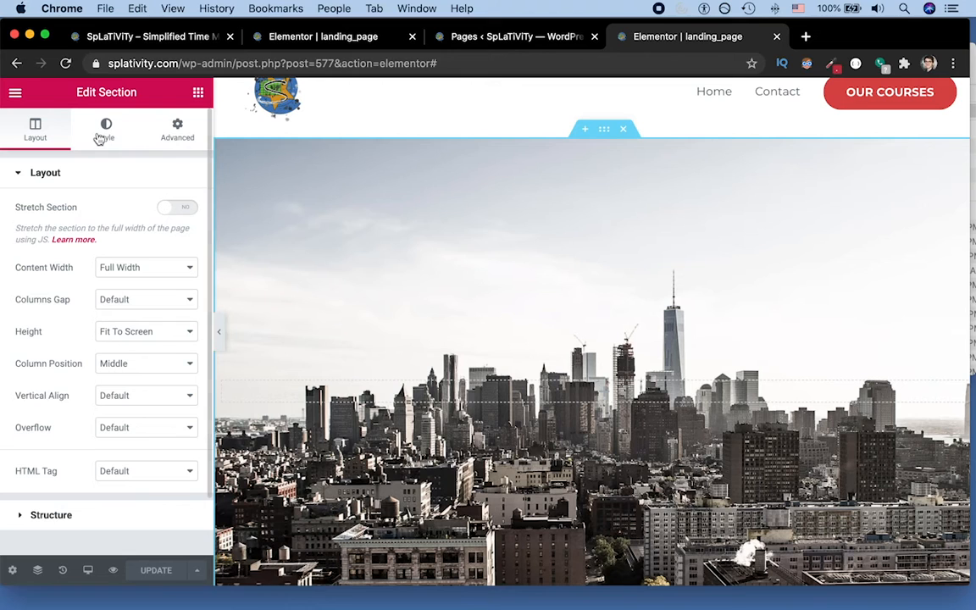
click(17, 94)
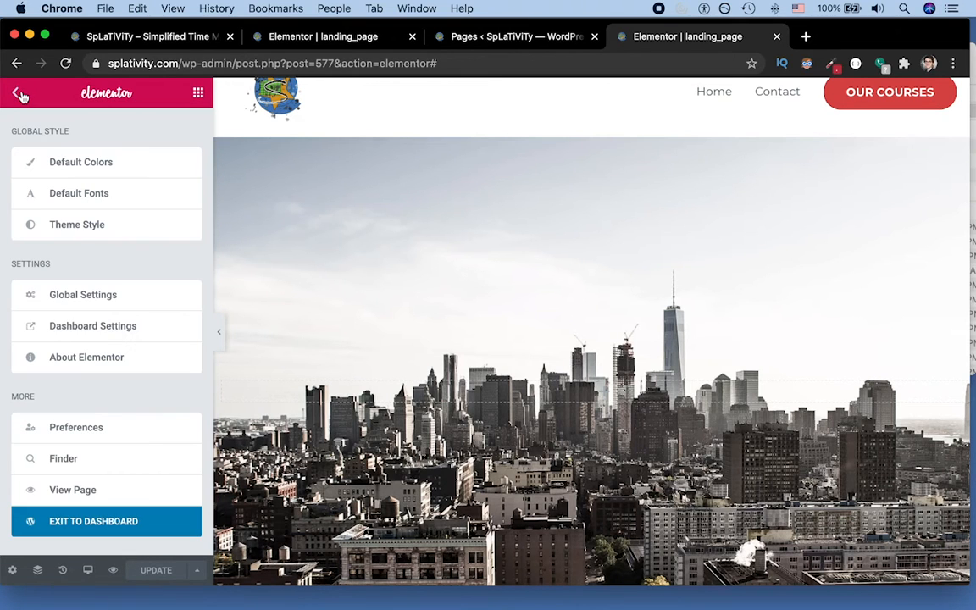
click(19, 95)
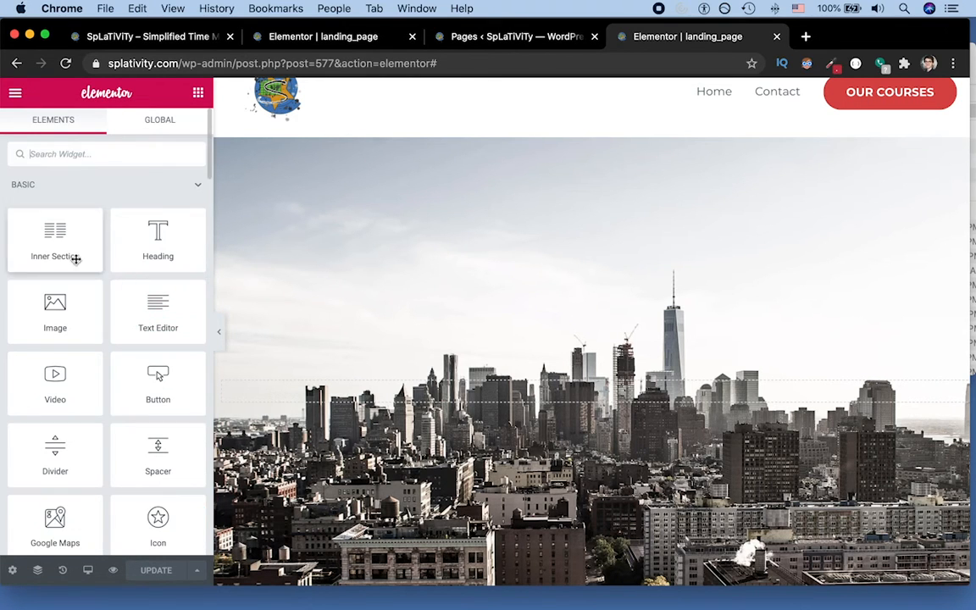
drag(67, 248, 622, 391)
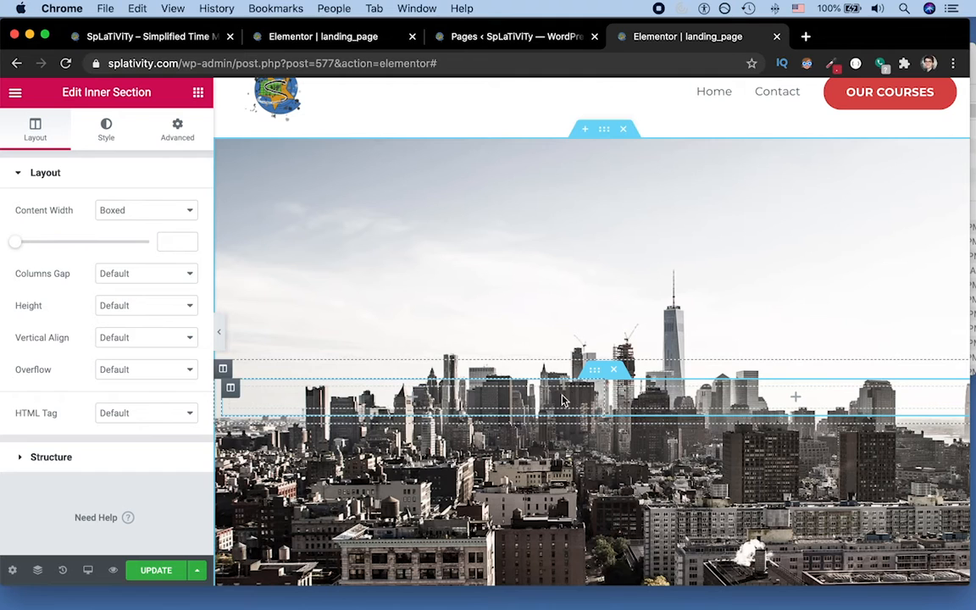
Reduce the inner section to a single column and add a second Inner Section above it, also reduced to one column.
right_click(549, 401)
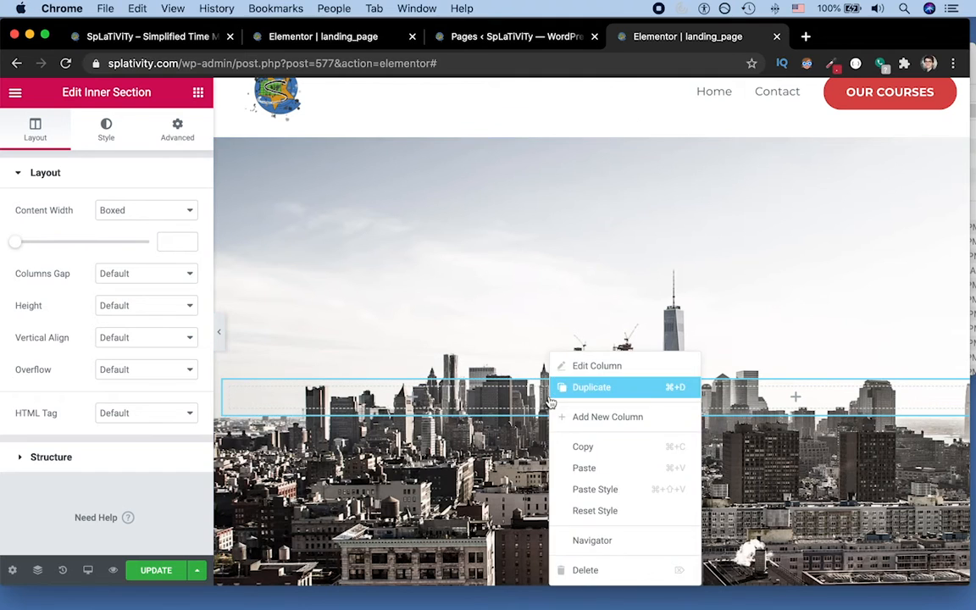
click(591, 570)
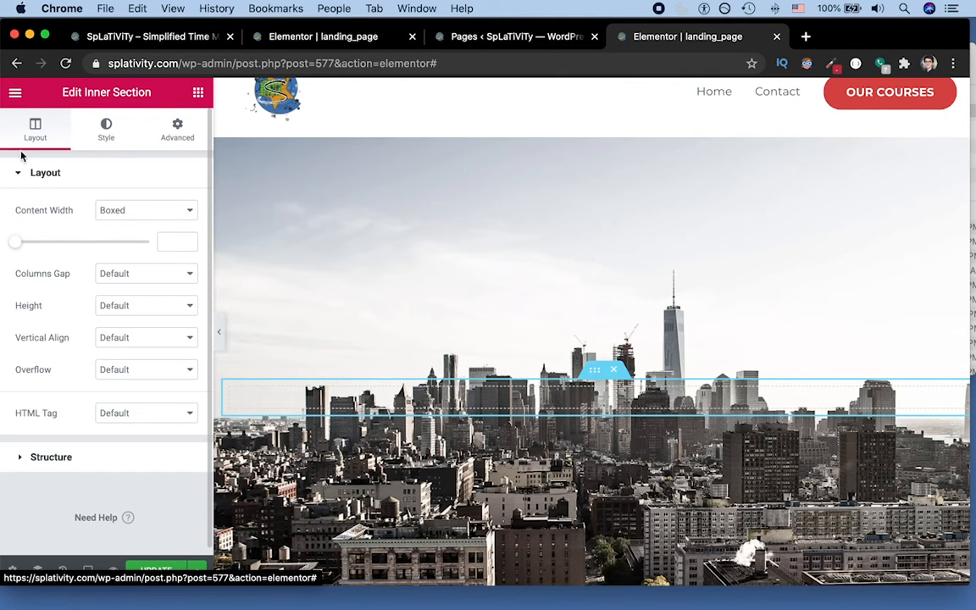
click(14, 96)
click(15, 96)
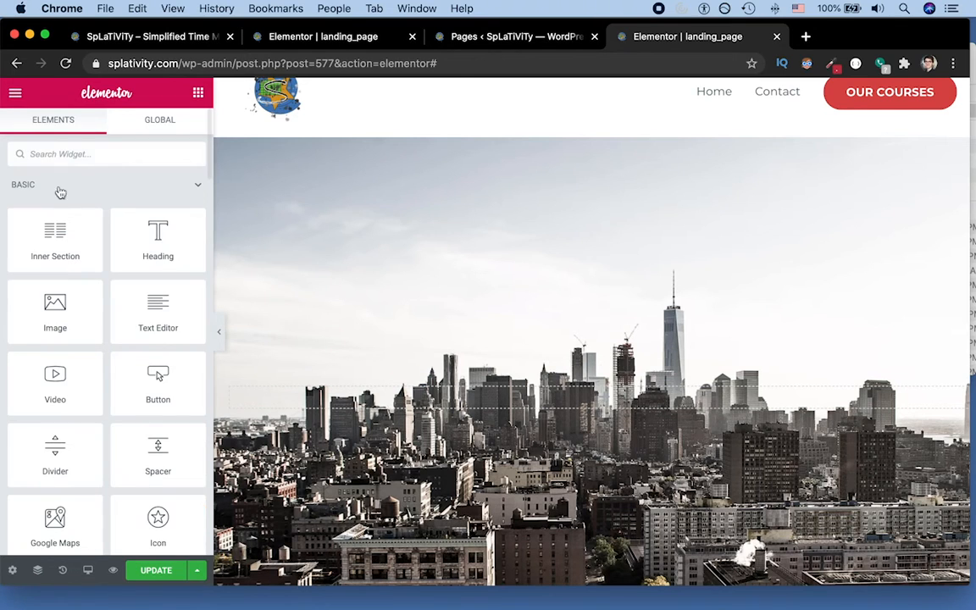
drag(60, 222, 597, 376)
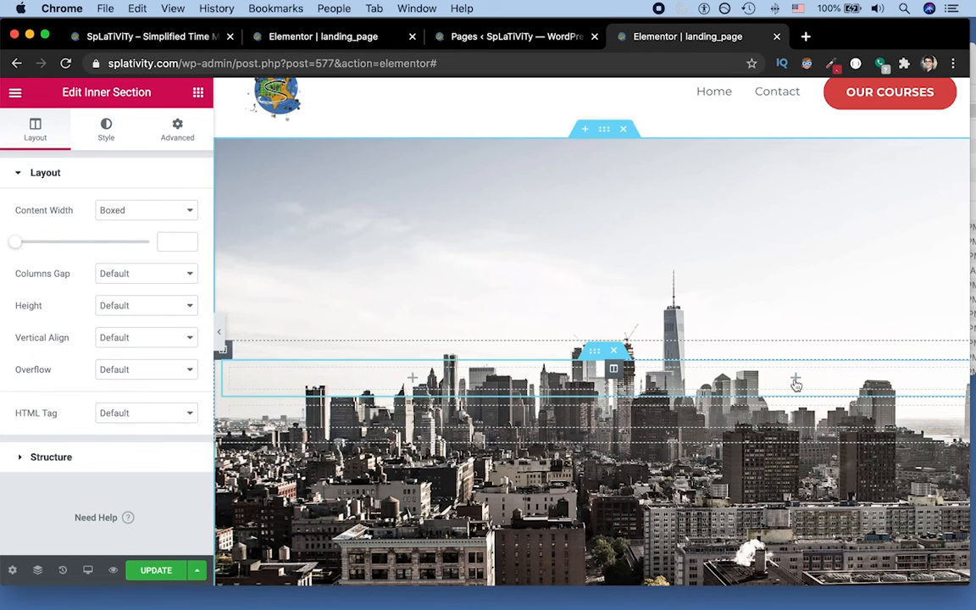
right_click(481, 354)
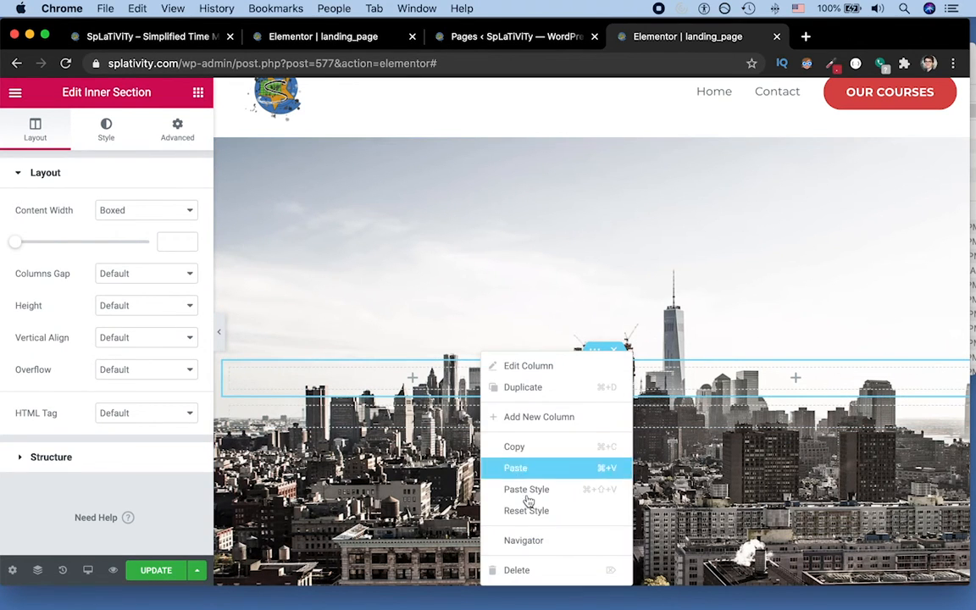
click(537, 570)
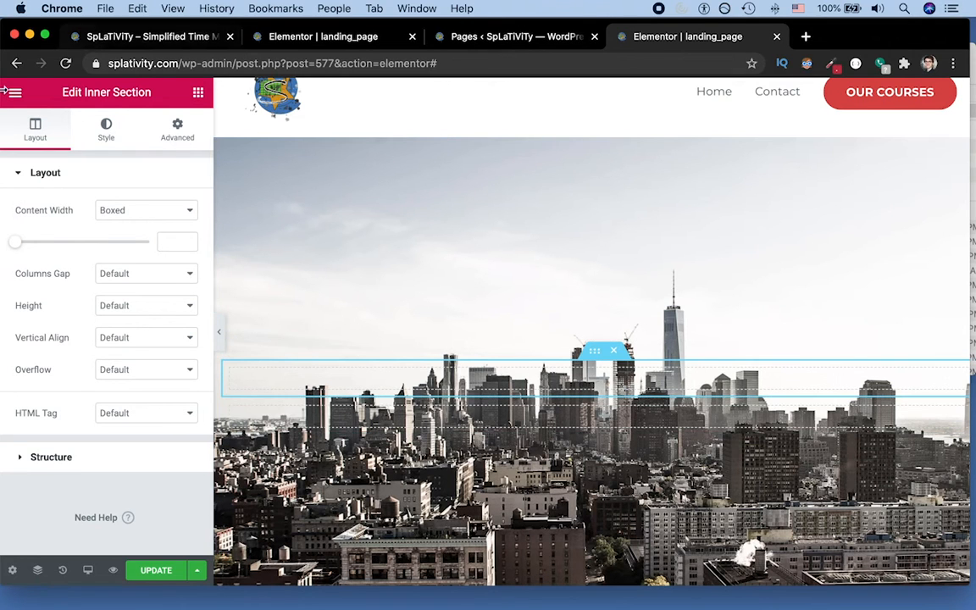
Add a Heading widget to the upper inner section over the skyline background.
click(13, 94)
click(11, 93)
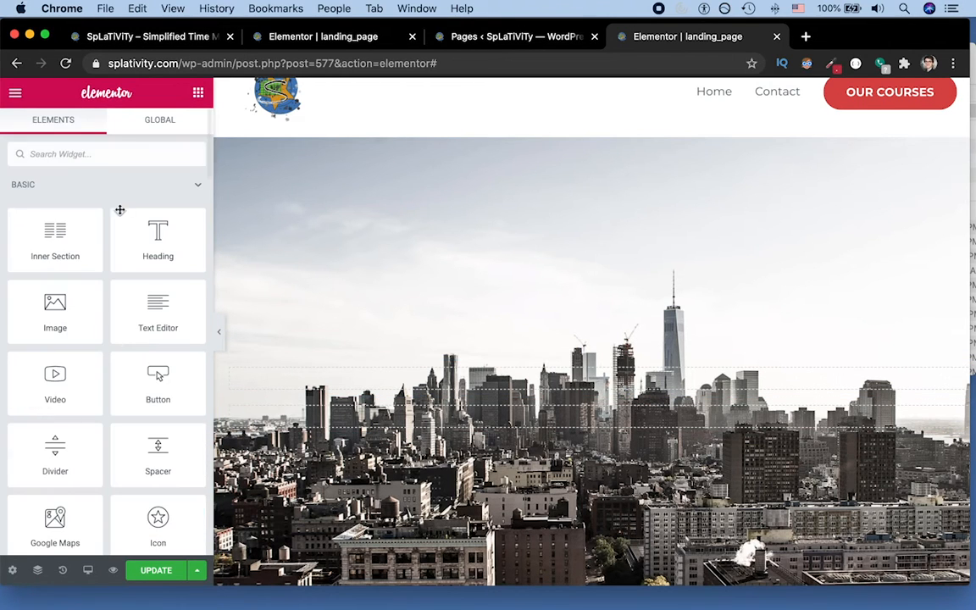
drag(149, 232, 669, 382)
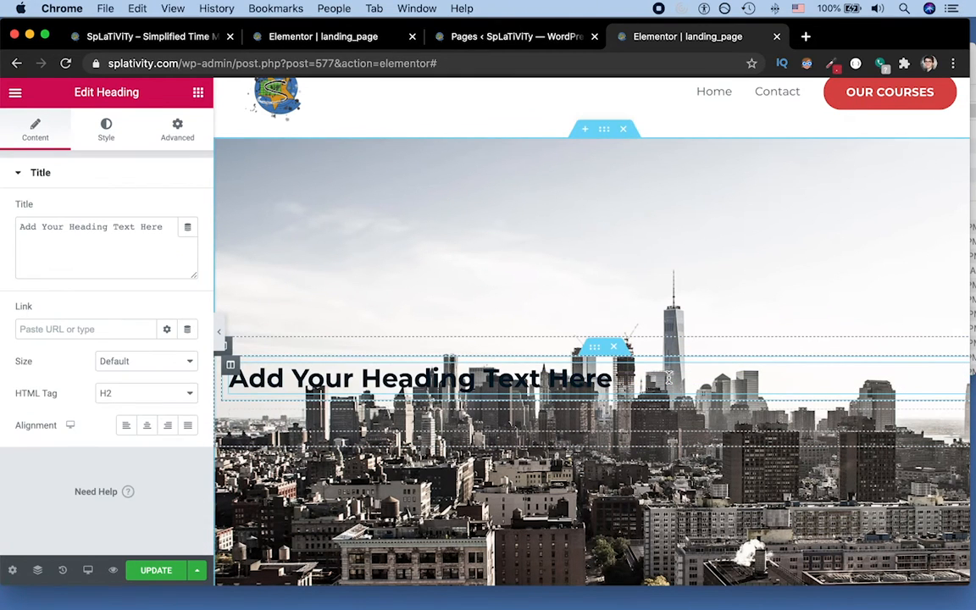
Change the heading text to "Welcome to Splativity!" and center it.
triple_click(584, 364)
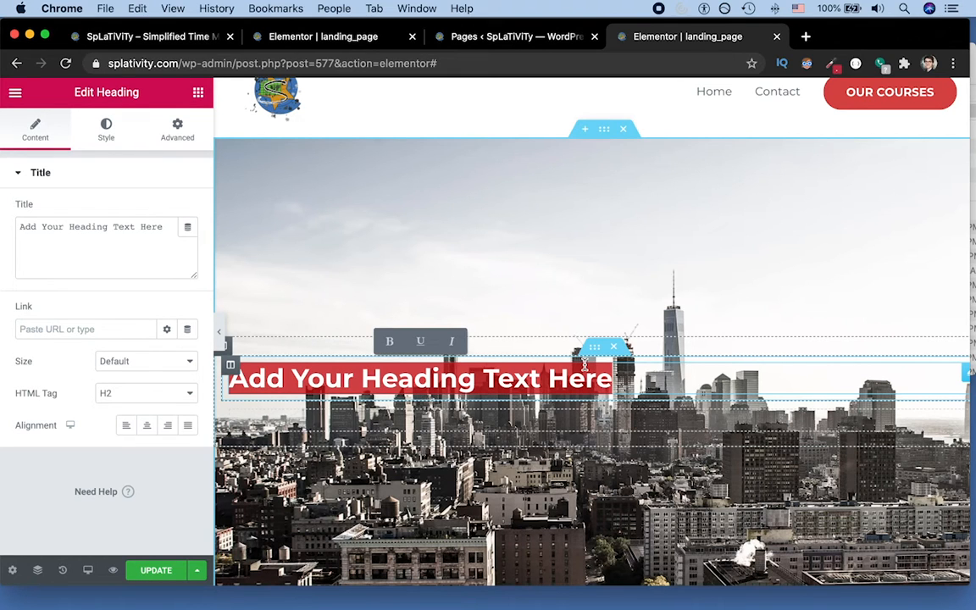
text(Welcome to Spl)
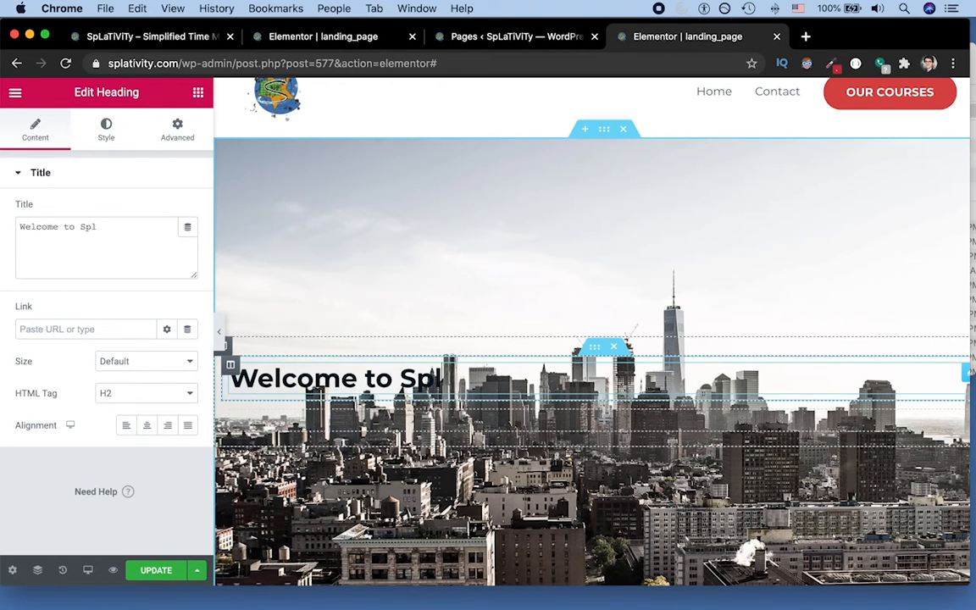
text(ativity)
key(super+a)
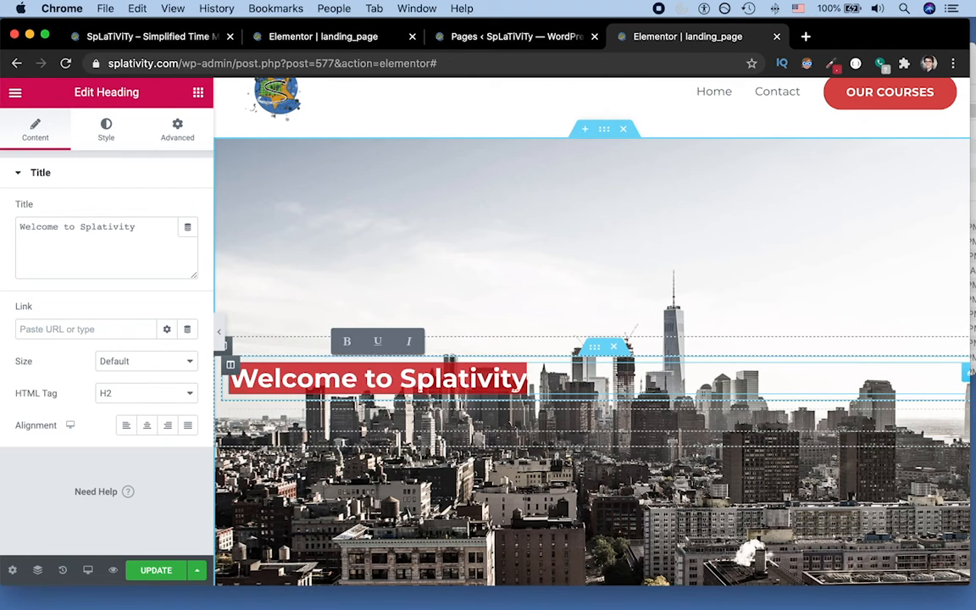
key(Right)
text(!)
key(super+a)
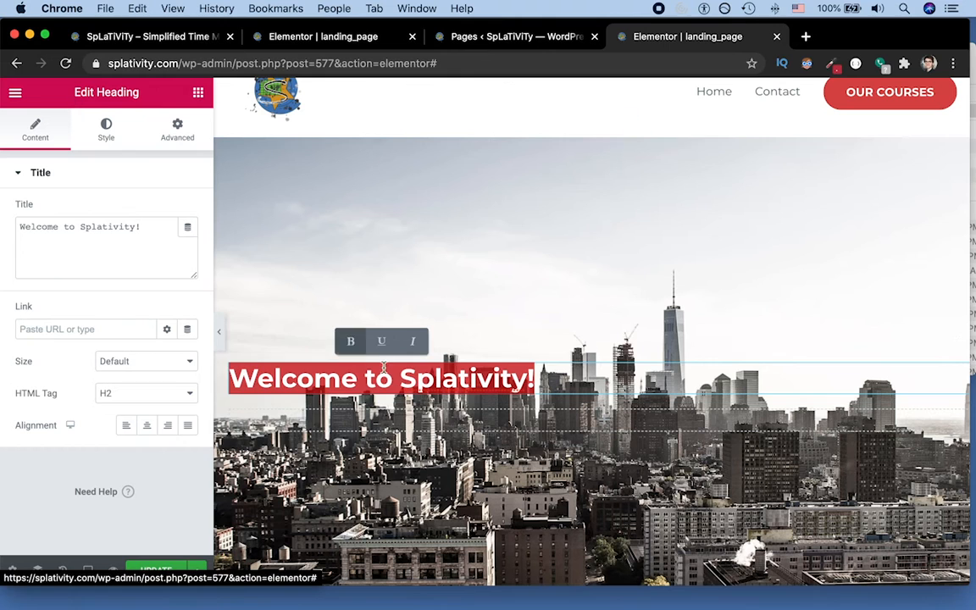
click(145, 425)
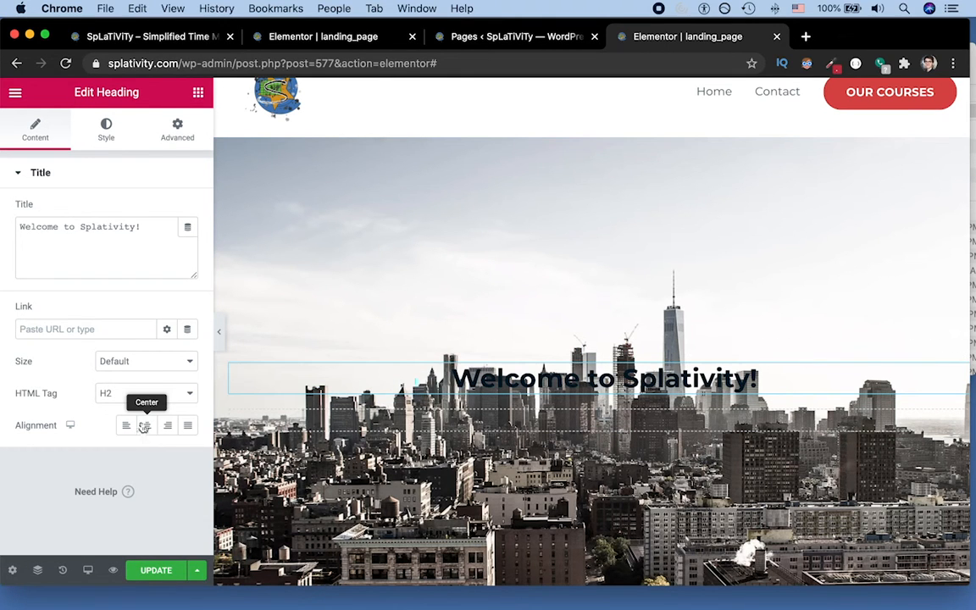
Unlink the heading's margin values and set its top margin to -22% to raise it into the sky area.
scroll(574, 398, down, 2)
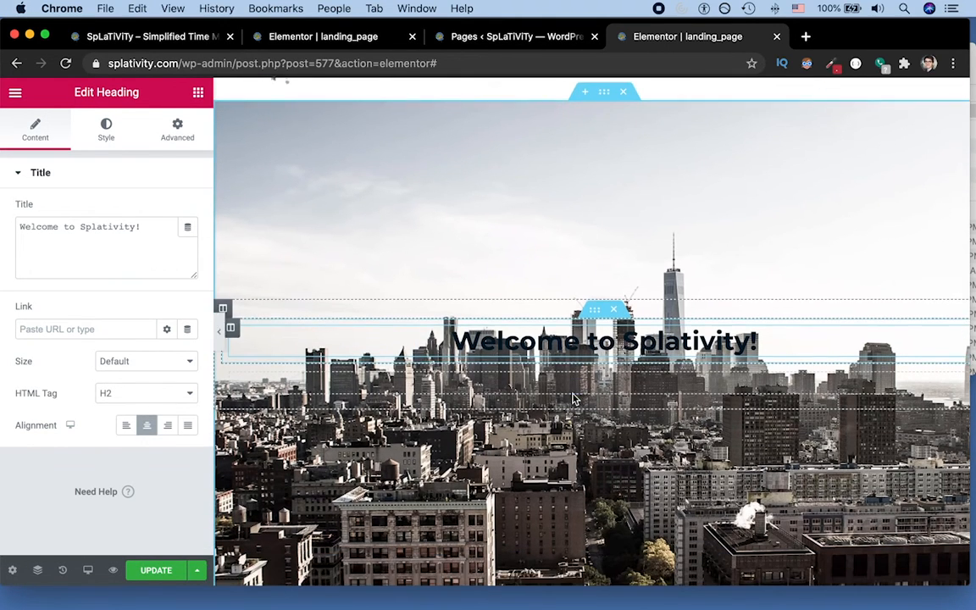
scroll(573, 398, down, 3)
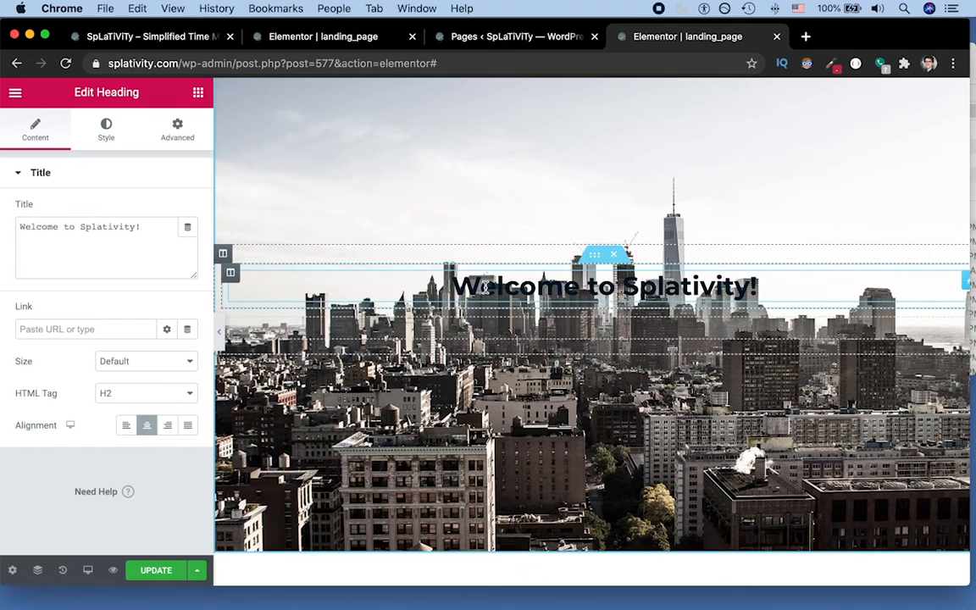
scroll(487, 287, up, 4)
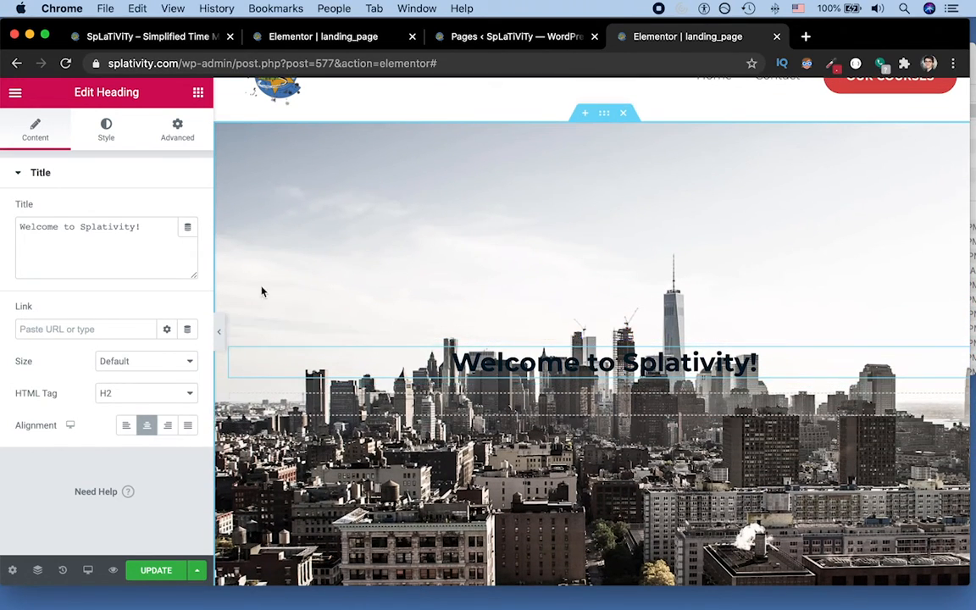
click(177, 142)
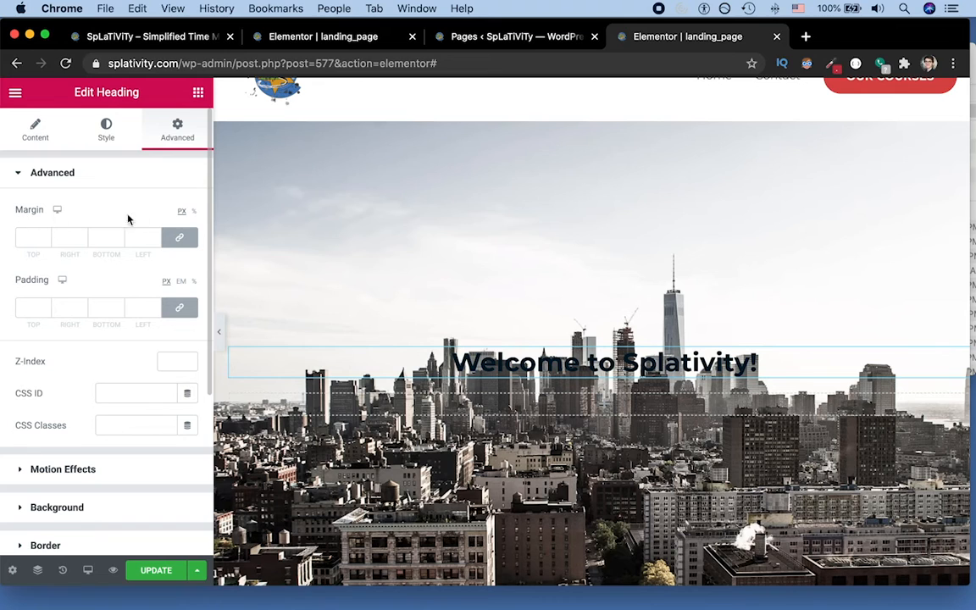
click(174, 243)
click(45, 242)
click(45, 242)
drag(45, 242, 45, 242)
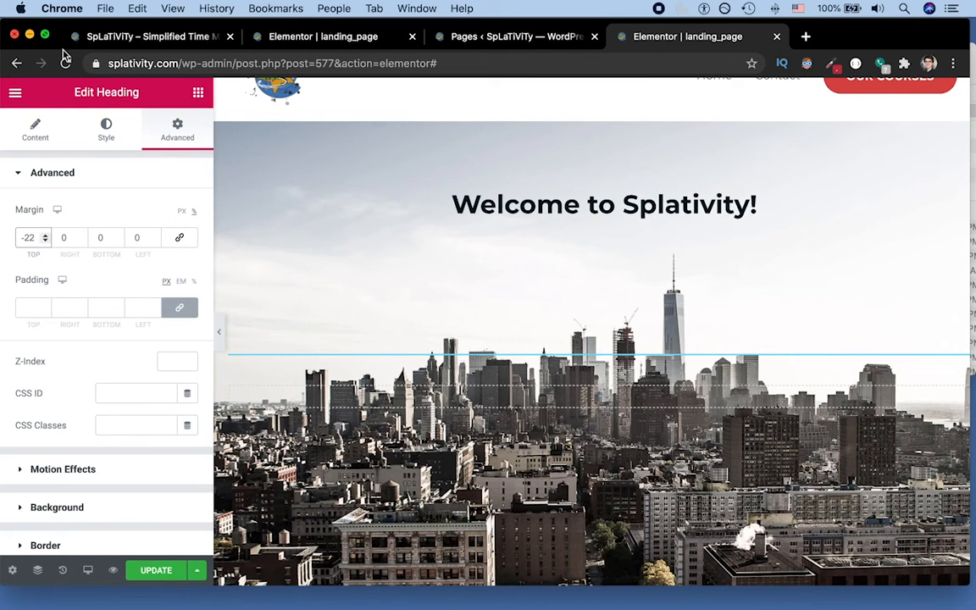
Set the heading's text color to white (#FFFFFF).
click(106, 129)
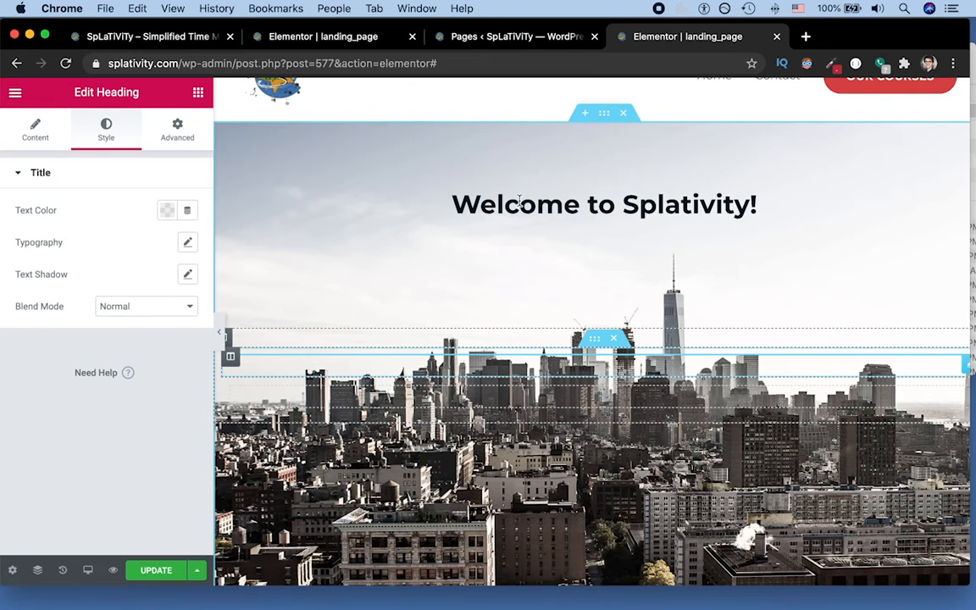
drag(453, 205, 756, 204)
click(166, 212)
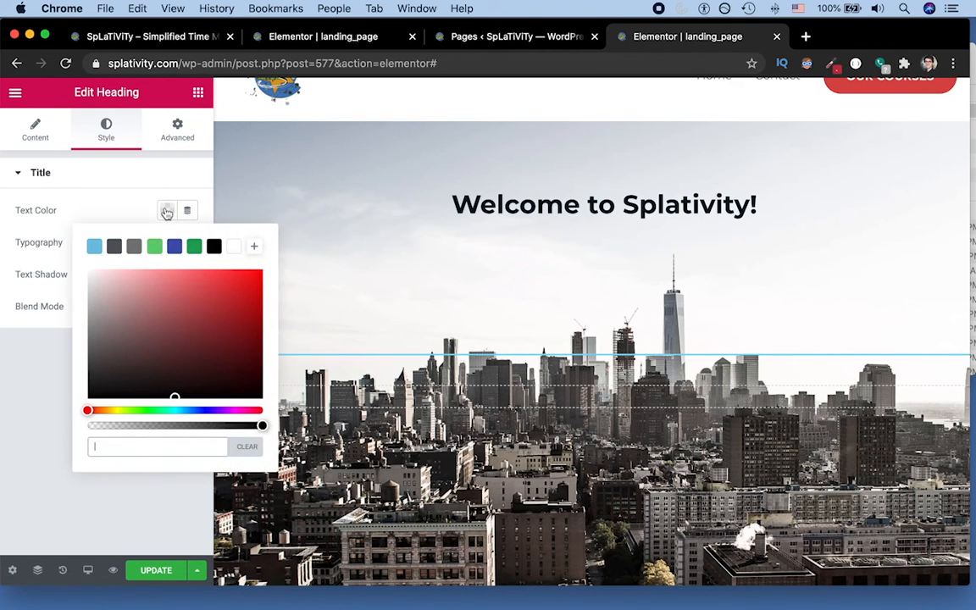
click(235, 248)
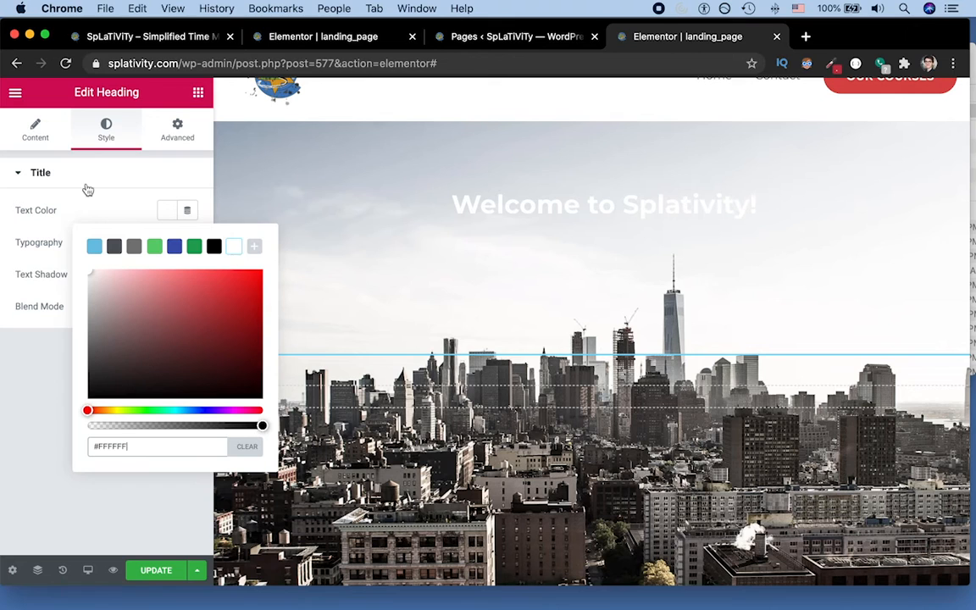
Give the heading a text shadow with a blur of 31 and update the page.
click(44, 274)
click(185, 277)
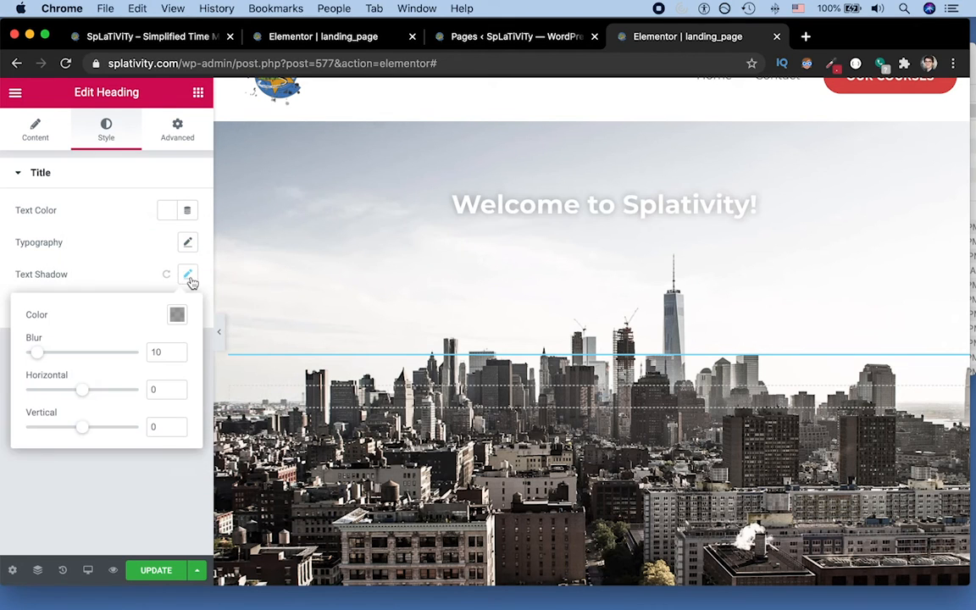
drag(38, 356, 62, 357)
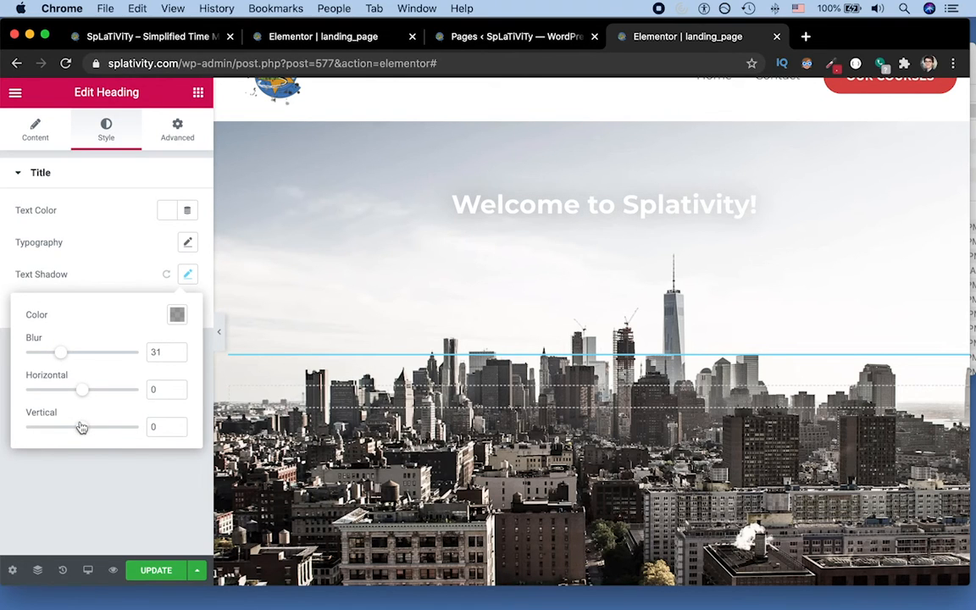
click(164, 571)
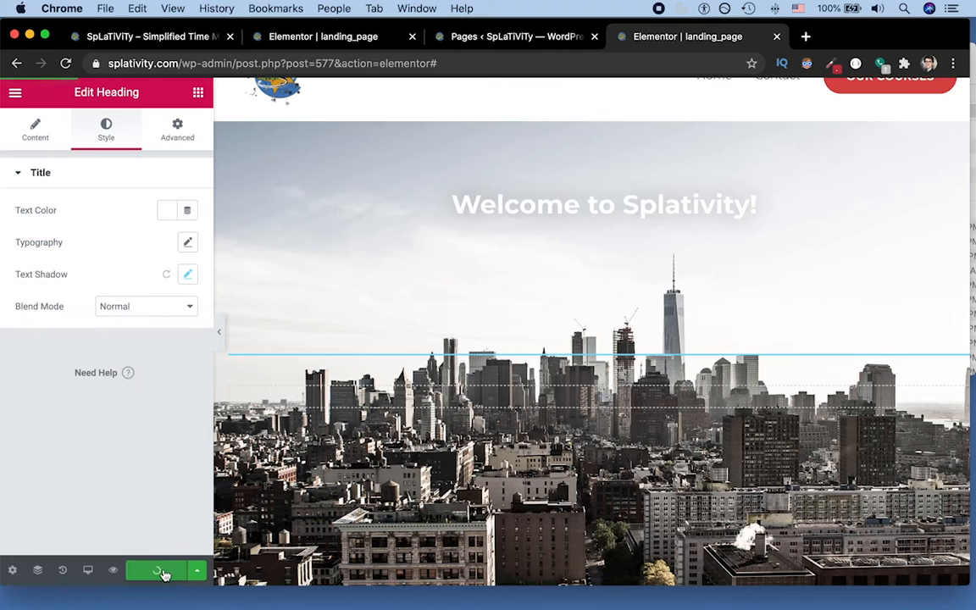
Try gray, light blue and dark blue for the heading text, settle on black (#000000) and update the page.
click(164, 212)
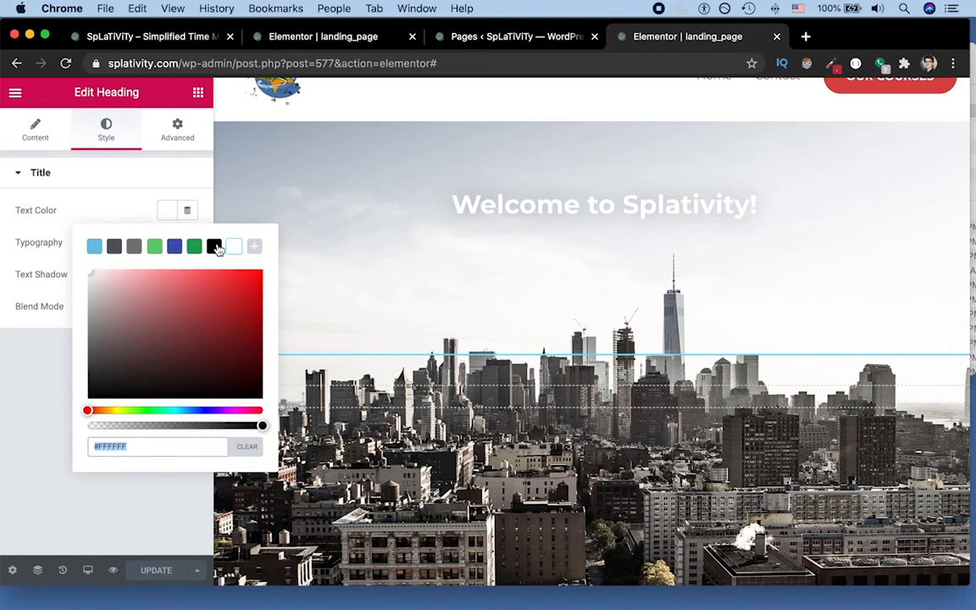
click(214, 246)
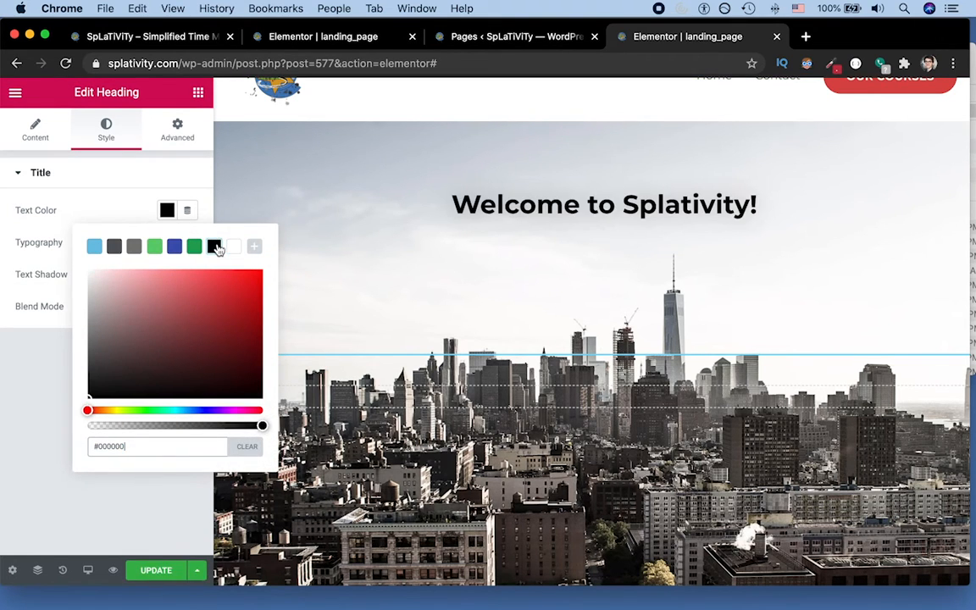
click(133, 247)
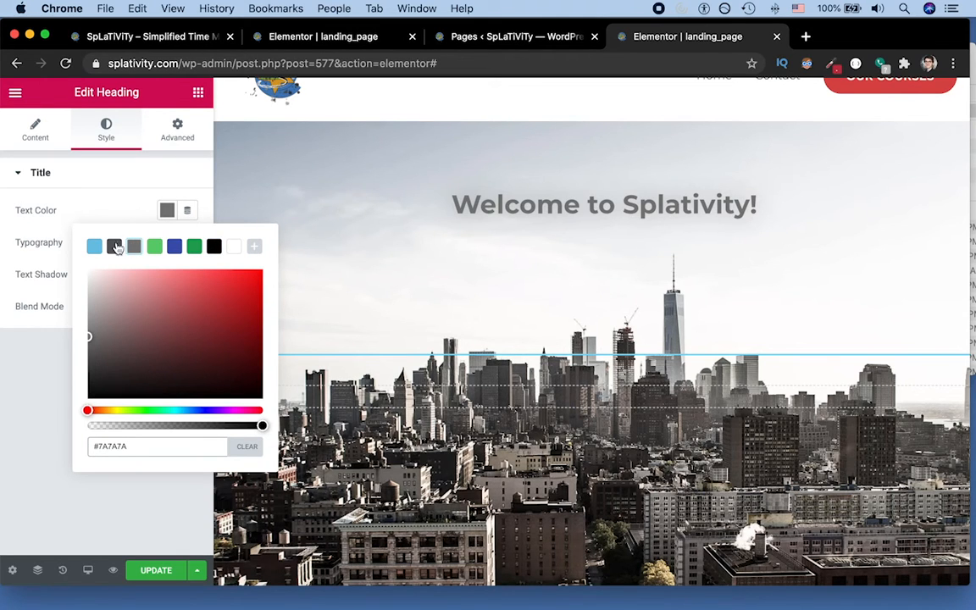
click(95, 247)
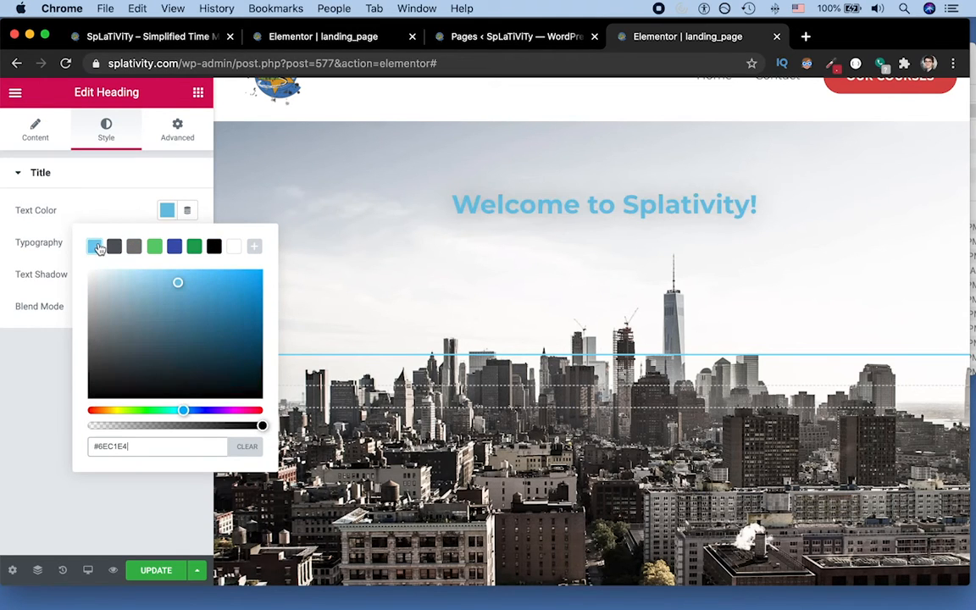
click(176, 249)
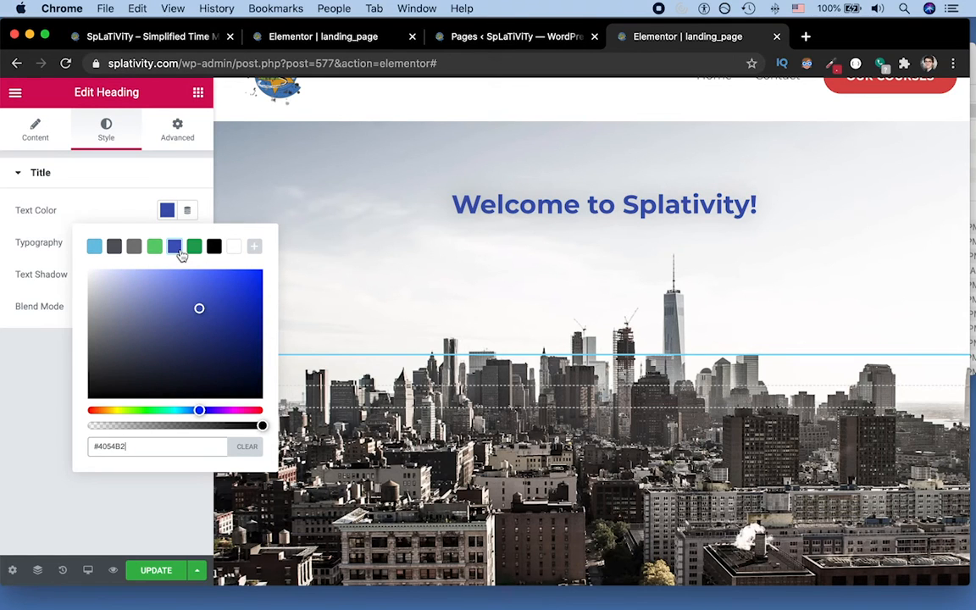
click(214, 249)
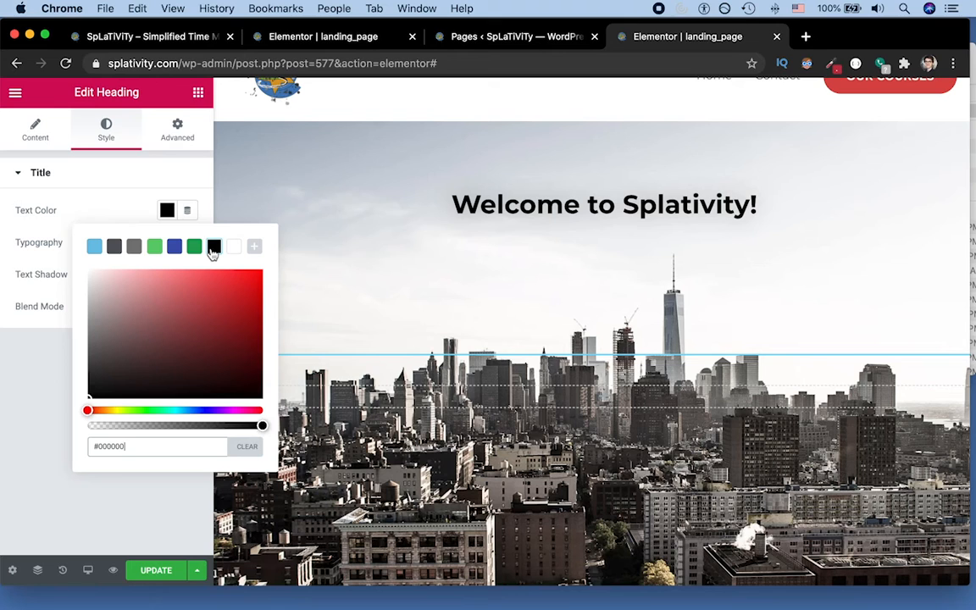
click(108, 484)
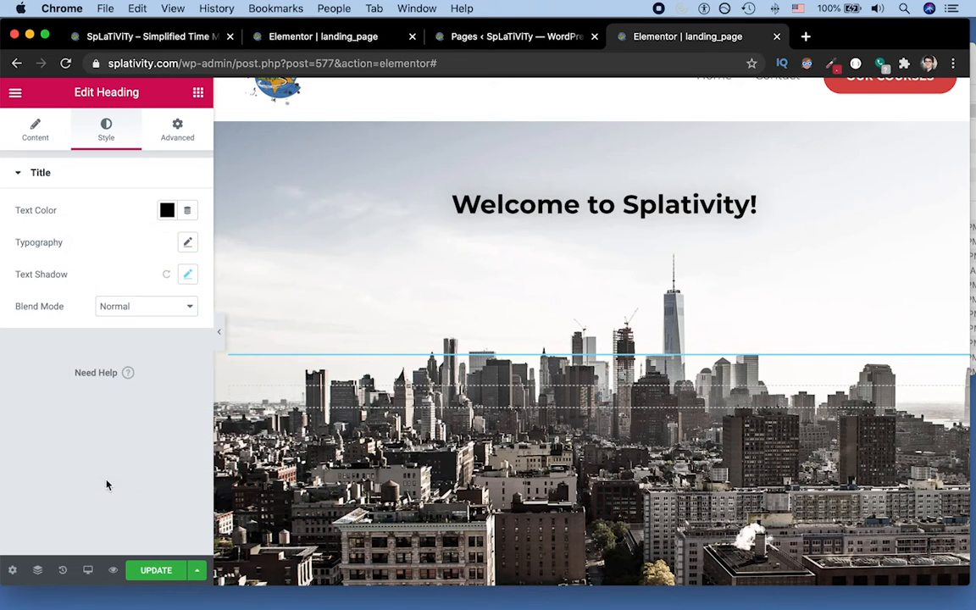
click(159, 570)
Add a Button widget to the lower inner section and align it to the center.
click(17, 96)
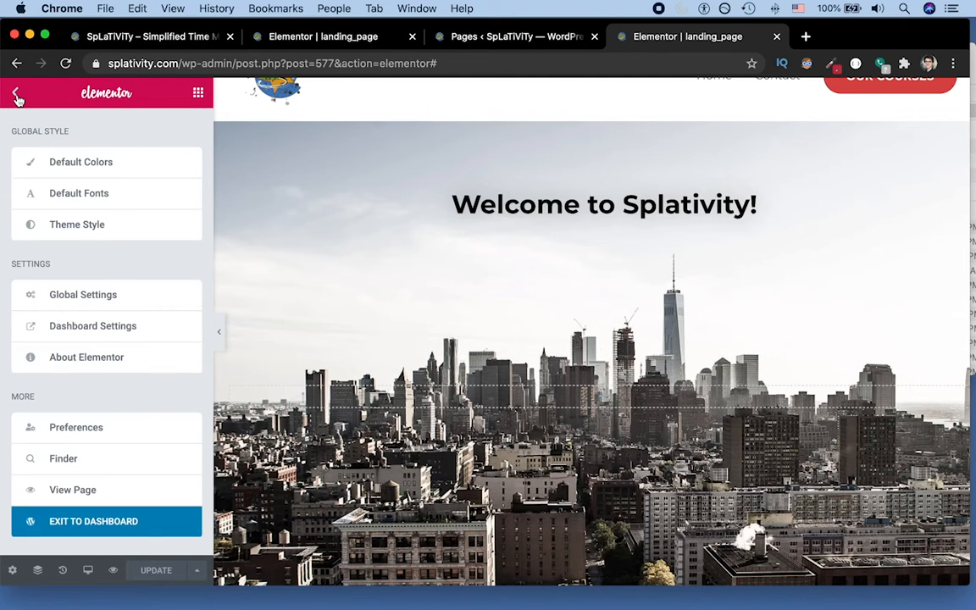
click(16, 97)
drag(159, 383, 549, 407)
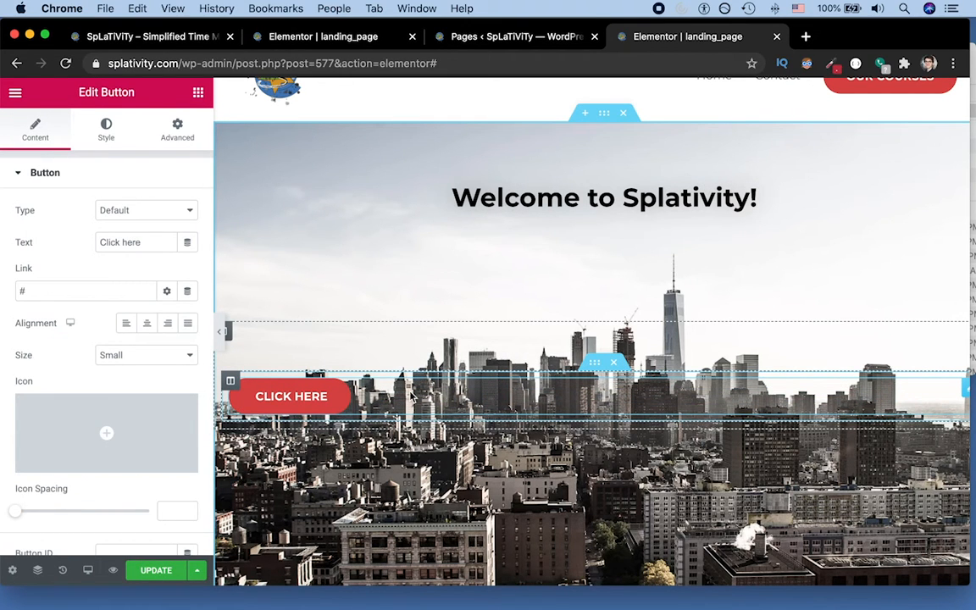
click(146, 325)
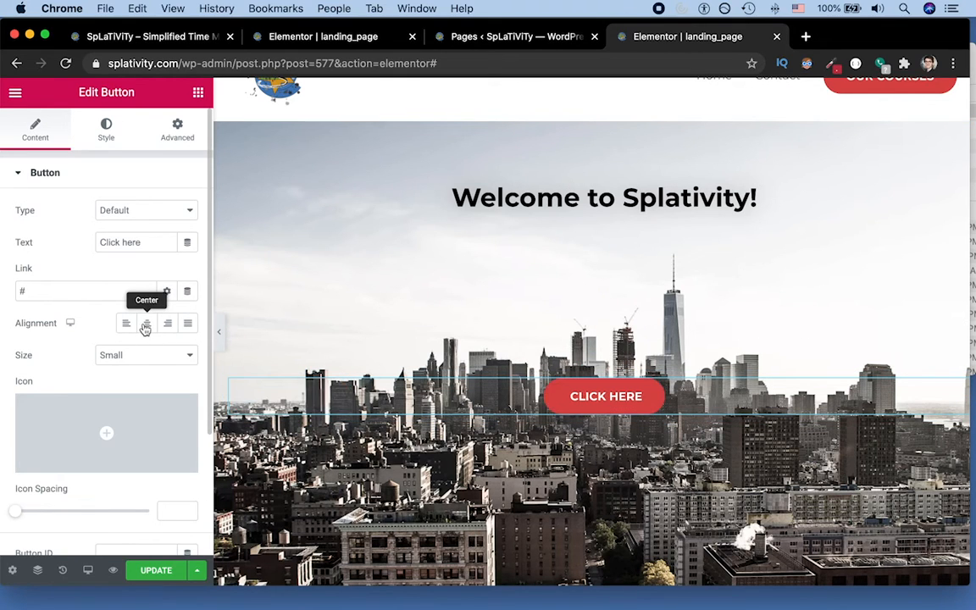
Change the button's text to "enter main site".
click(135, 244)
key(super+a)
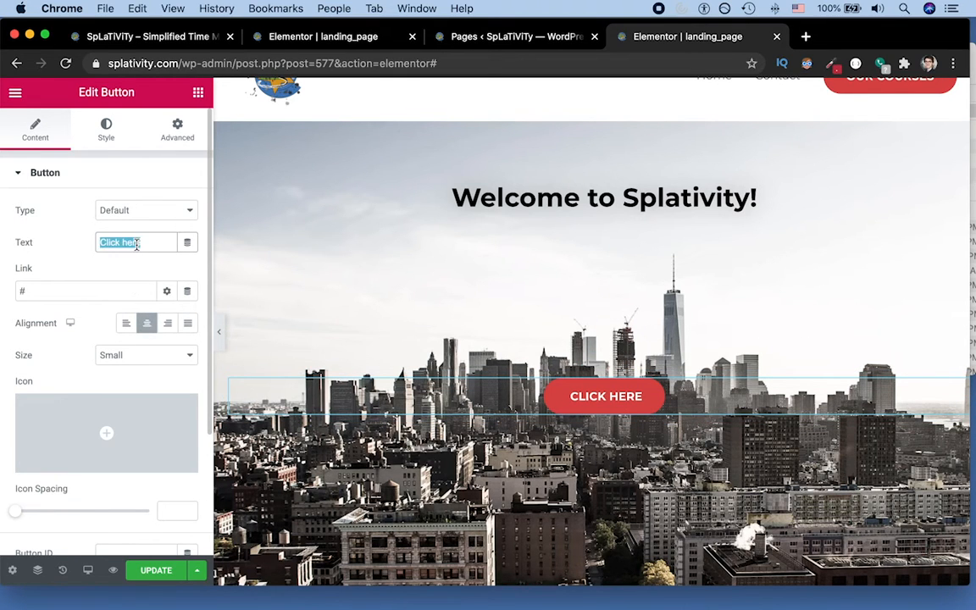
text(enter m)
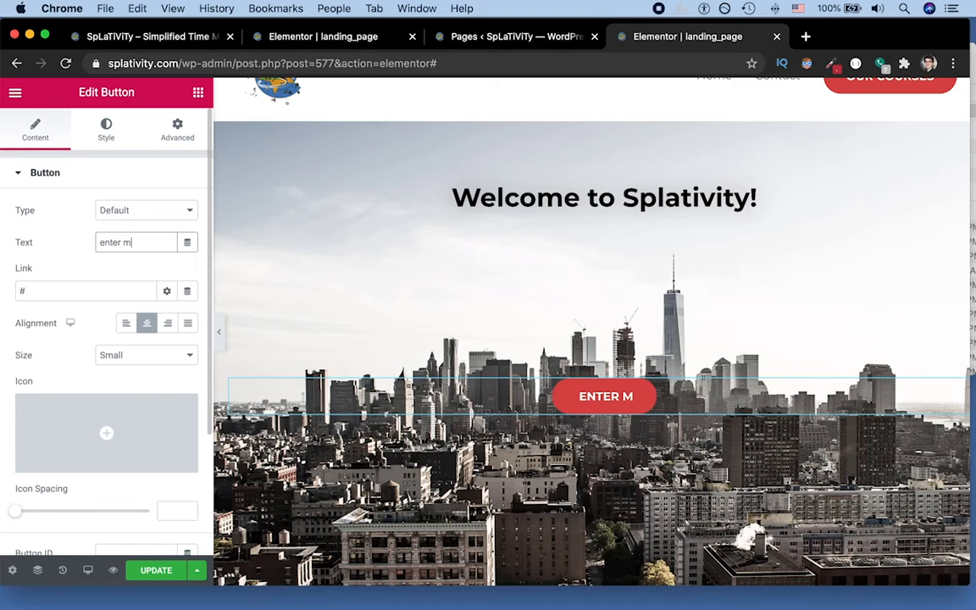
text(ain site)
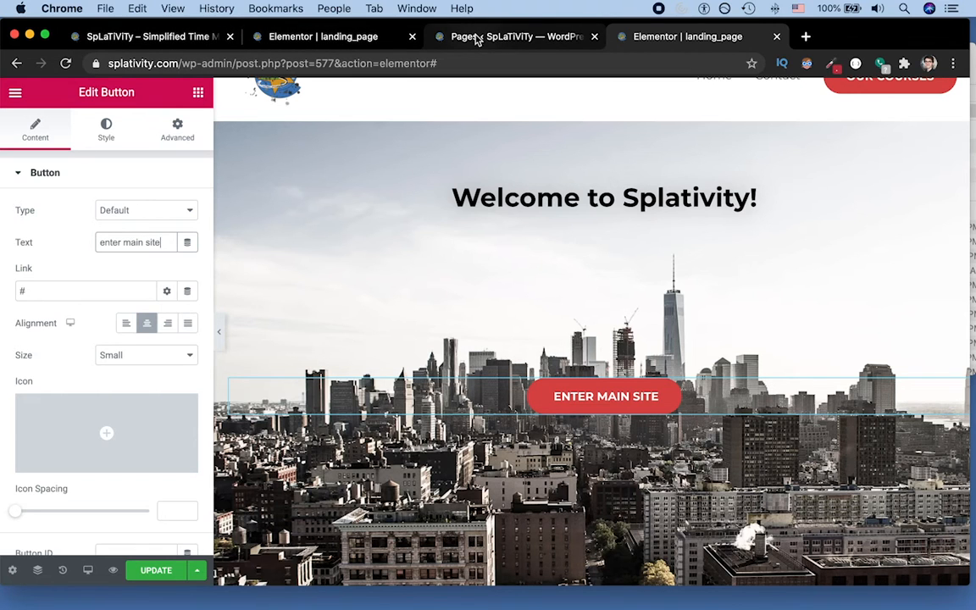
Open the site's WordPress admin at splativity.com/wp-admin in a new browser tab and show the list of pages.
click(806, 36)
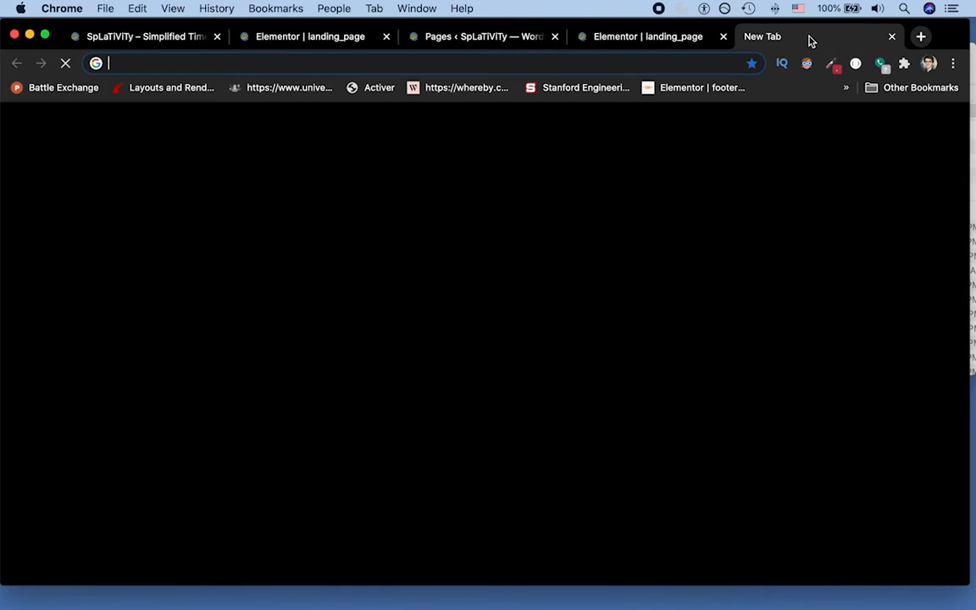
text(splativity.com/)
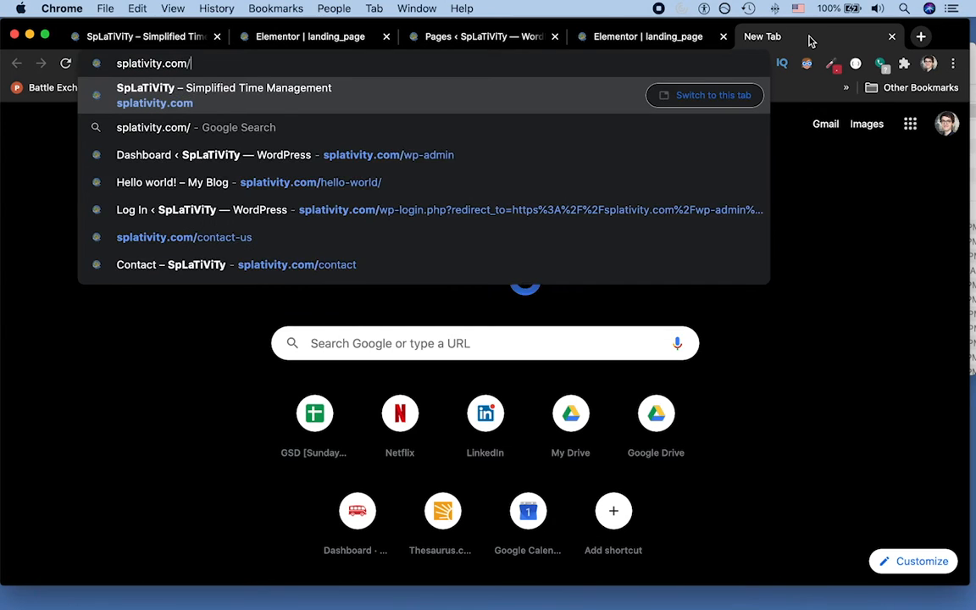
text(wp)
key(Return)
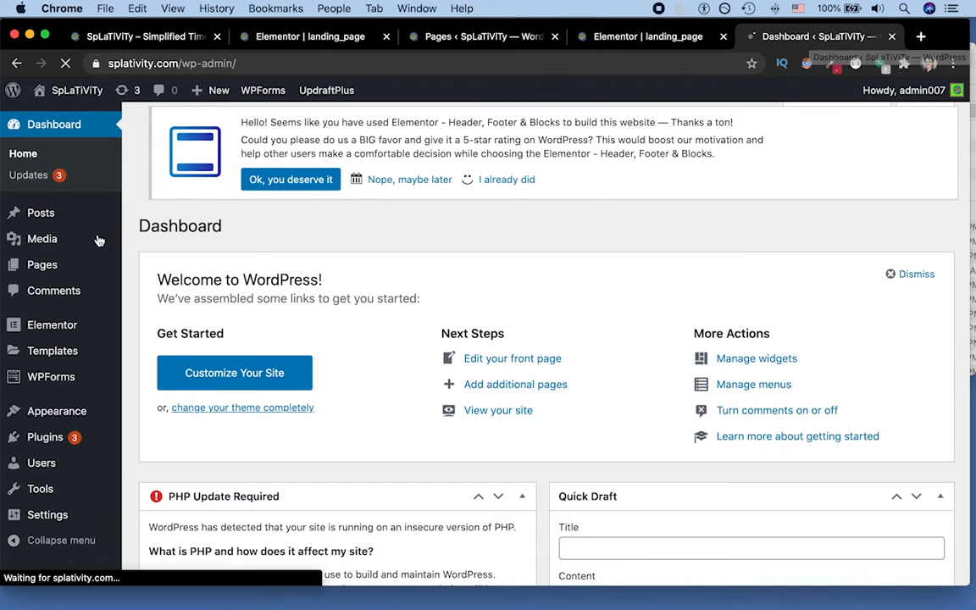
mouse_move(48, 268)
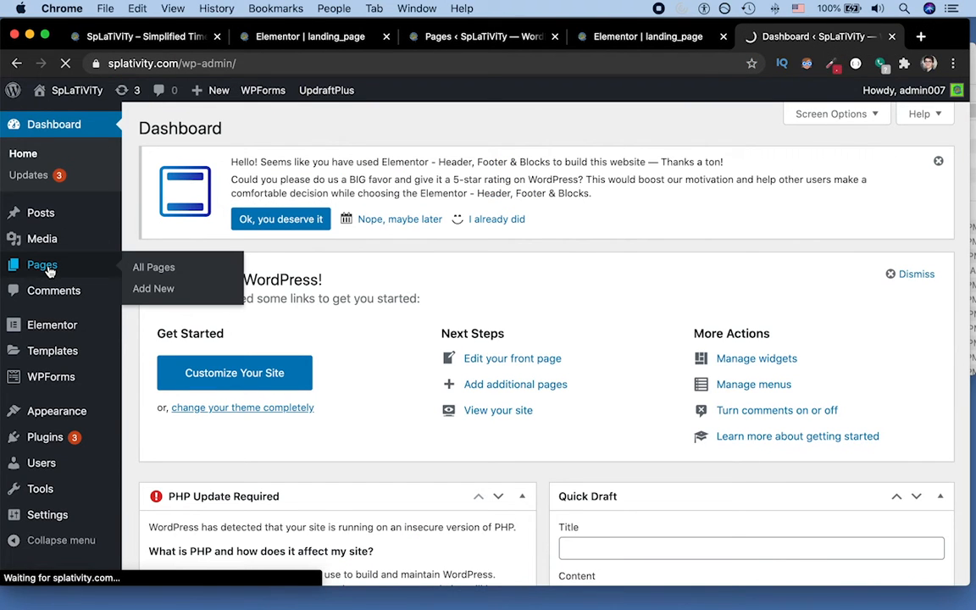
click(48, 267)
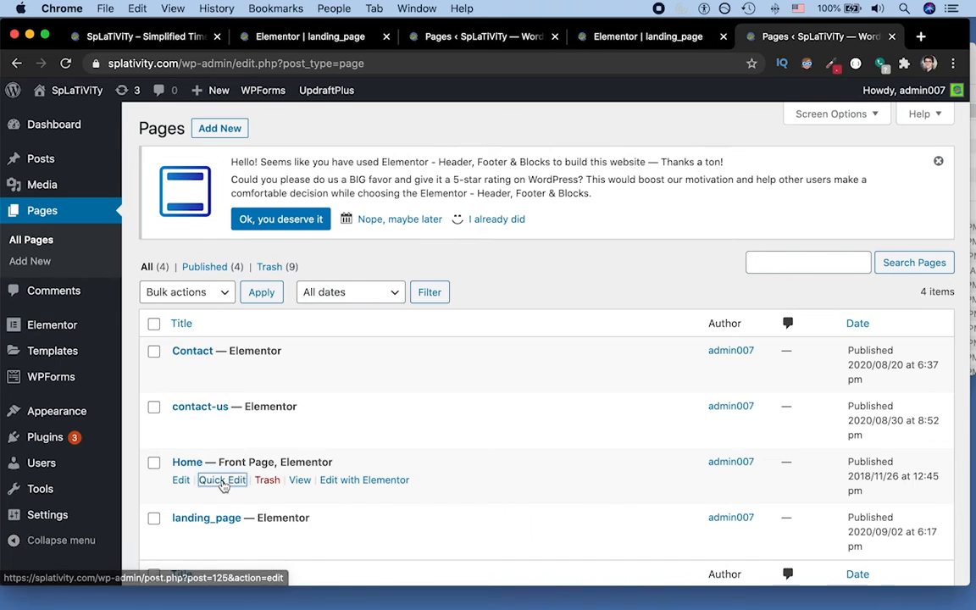
Copy the Home page's slug from its quick edit form and paste it as the landing page button's link, replacing the # placeholder.
click(222, 480)
click(251, 507)
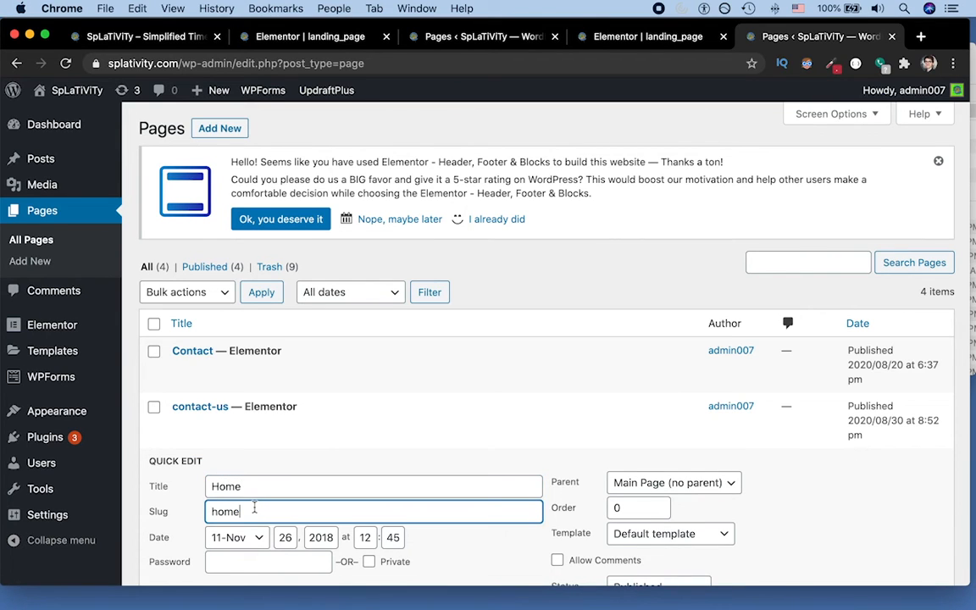
double_click(253, 508)
key(super+c)
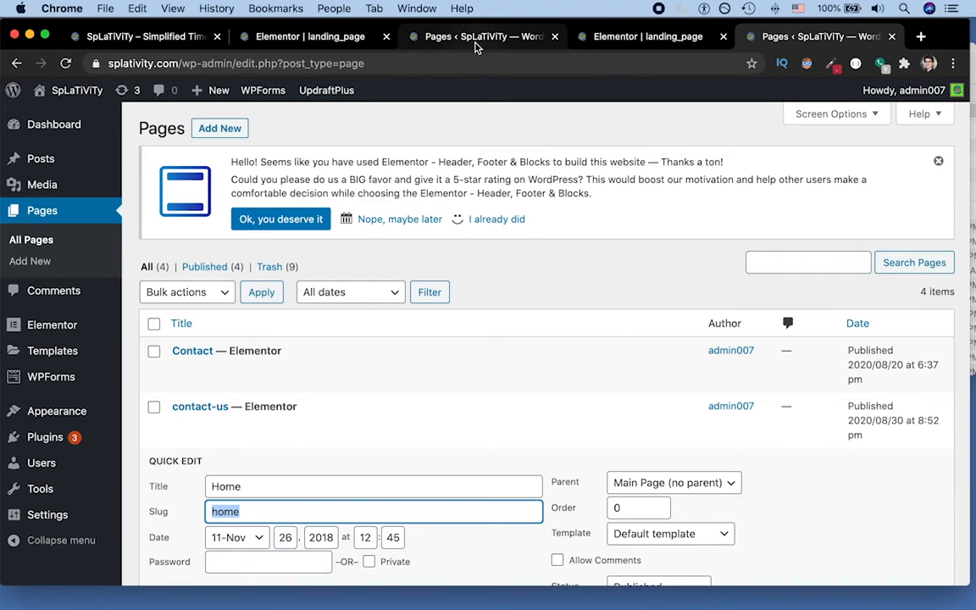
click(629, 37)
click(62, 292)
key(BackSpace)
key(super+v)
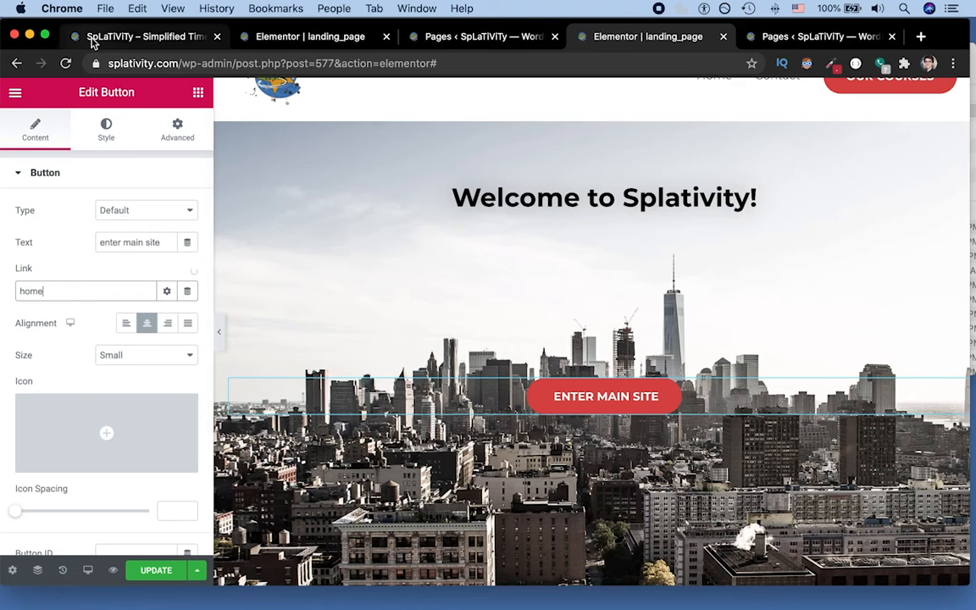
key(super+l)
key(Left)
key(alt+shift+Right)
key(alt+shift+Right)
key(alt+shift+Right)
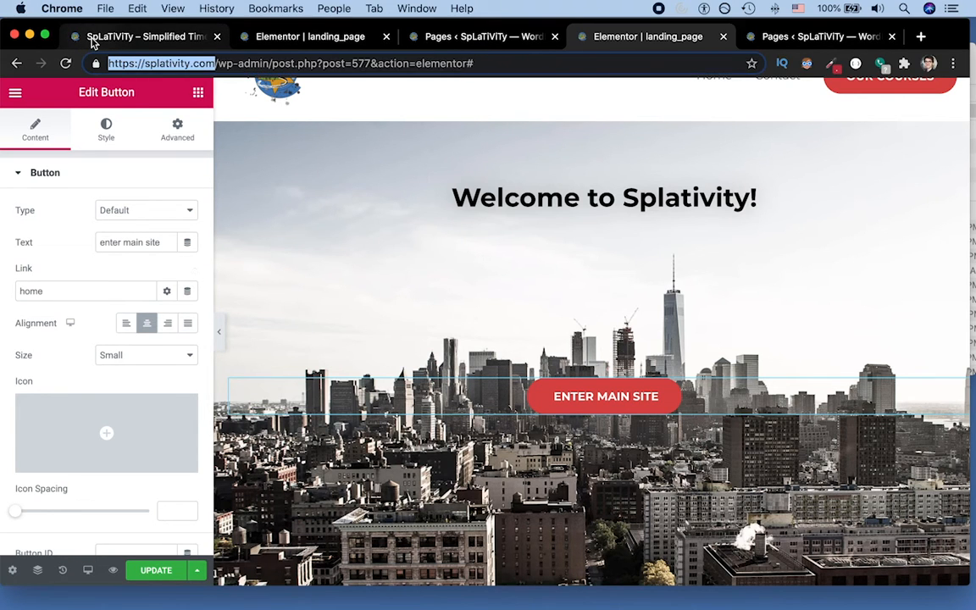
key(super+c)
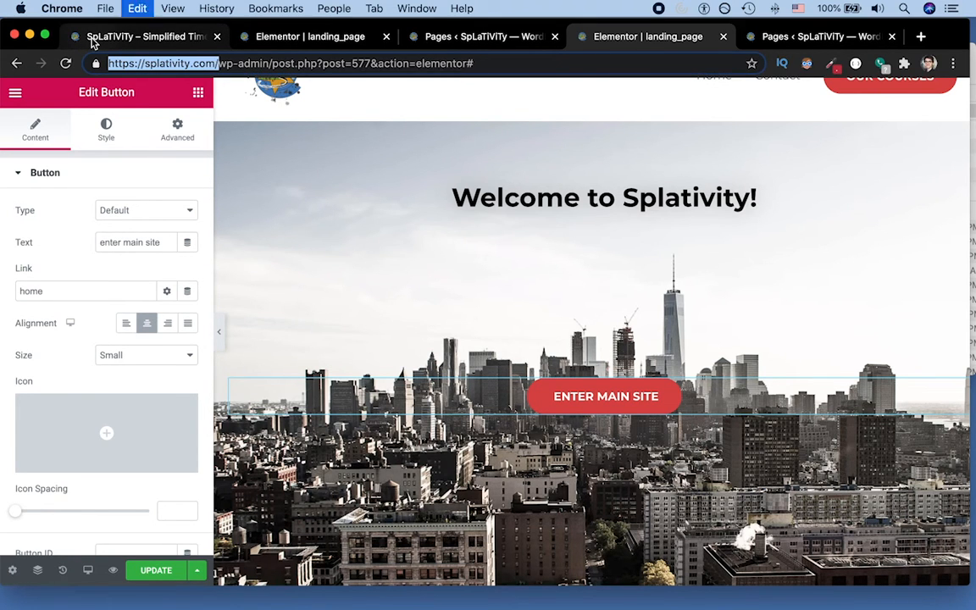
click(60, 290)
key(super+v)
text(/)
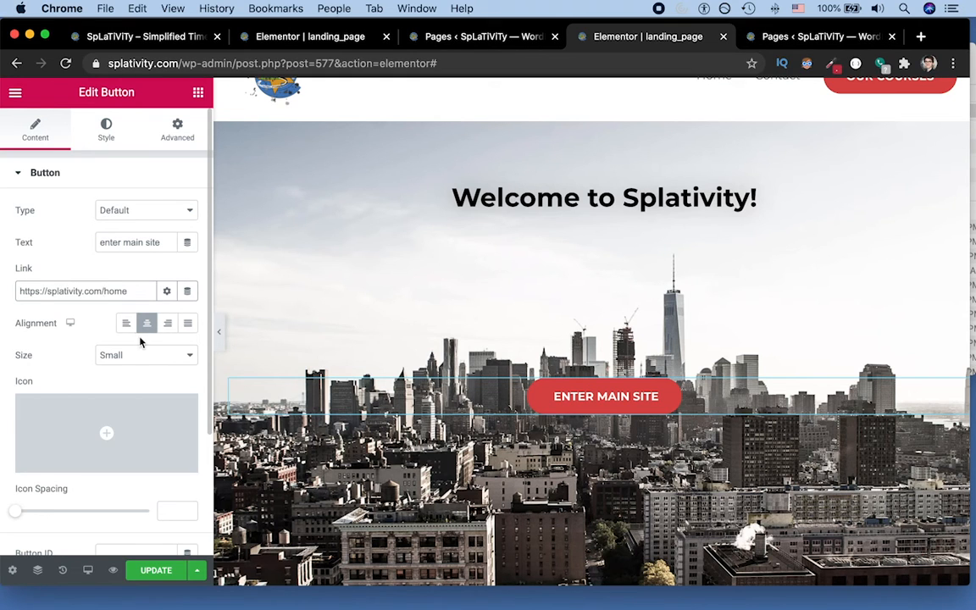
click(156, 570)
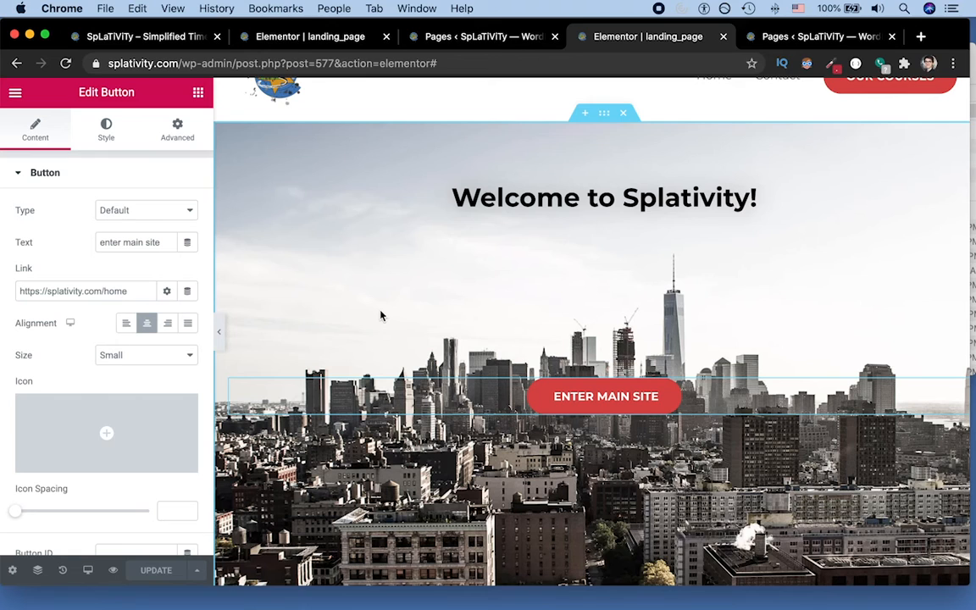
scroll(394, 308, up, 2)
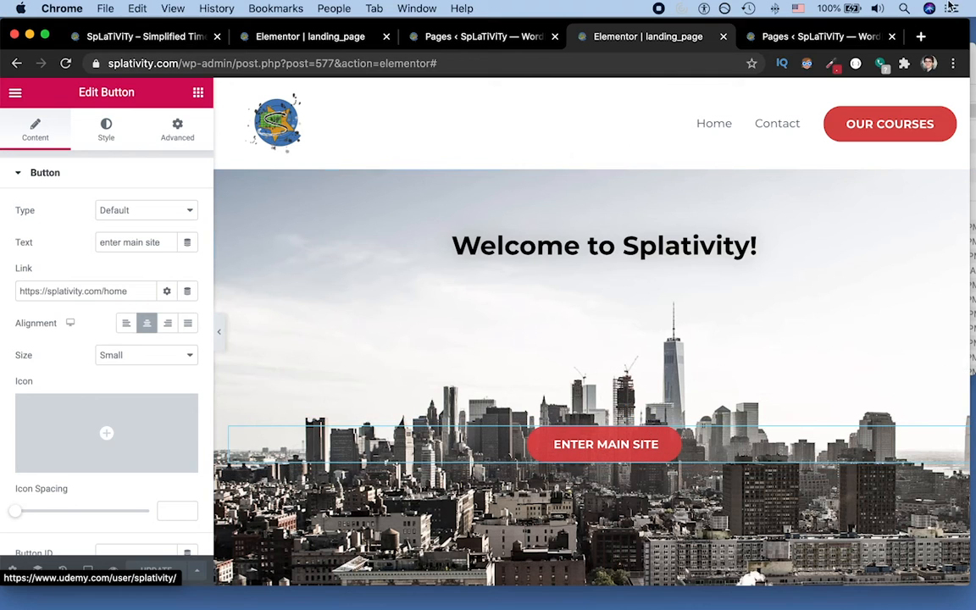
Open splativity.com in a new browser tab and look through the current front page from top to footer.
click(921, 36)
text(spl)
key(Return)
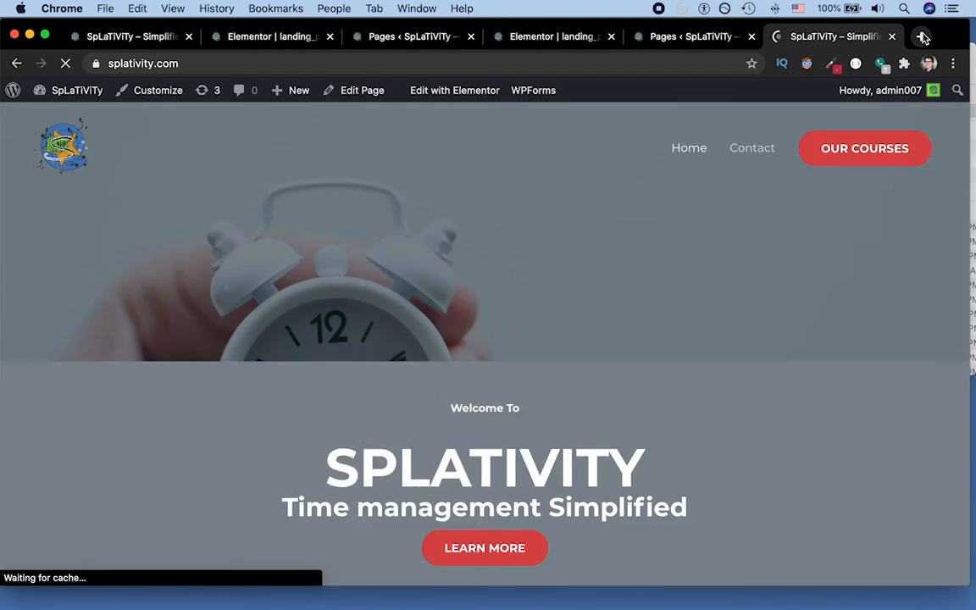
scroll(604, 356, down, 5)
scroll(604, 357, down, 15)
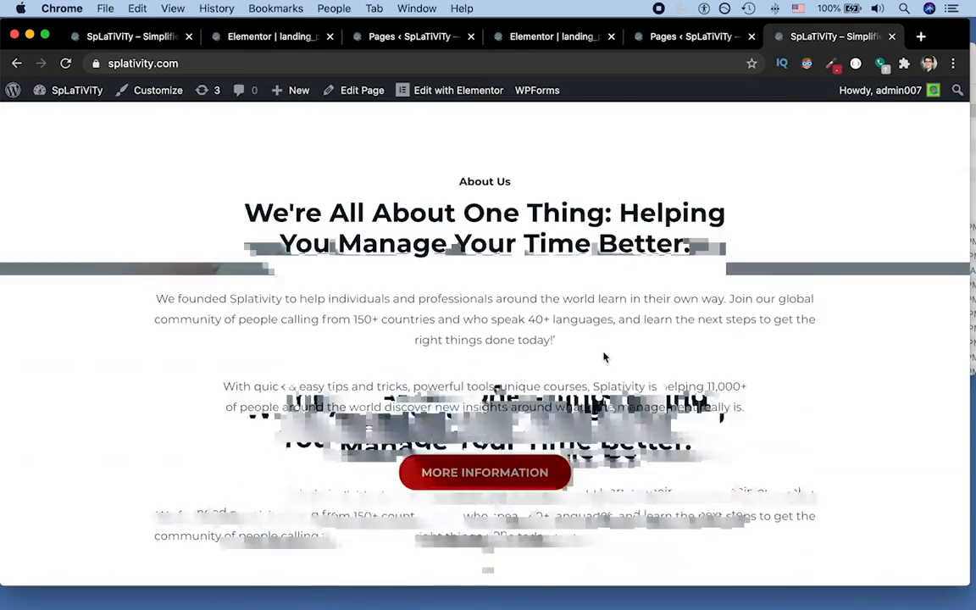
scroll(603, 352, down, 10)
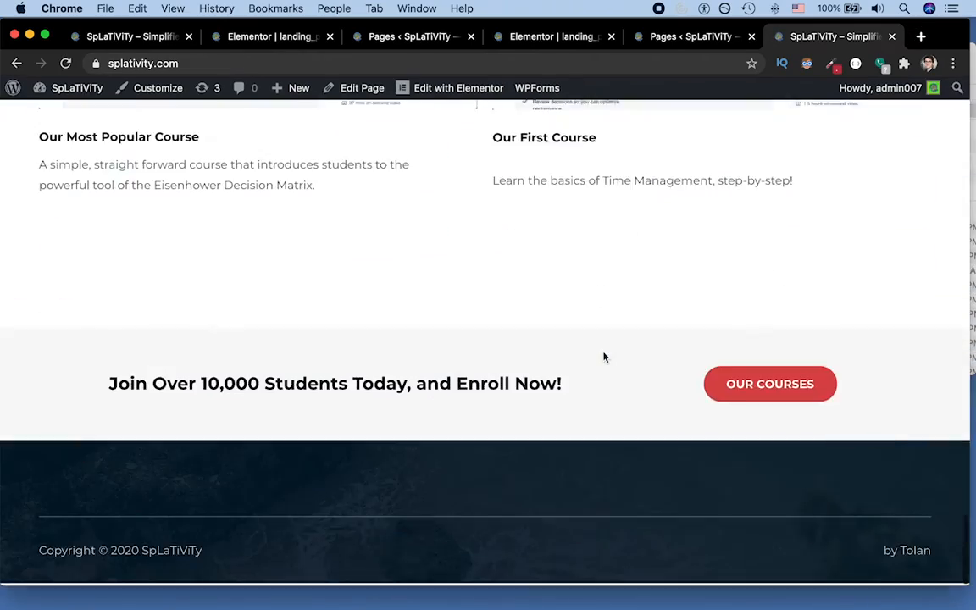
scroll(603, 352, up, 20)
scroll(603, 351, up, 8)
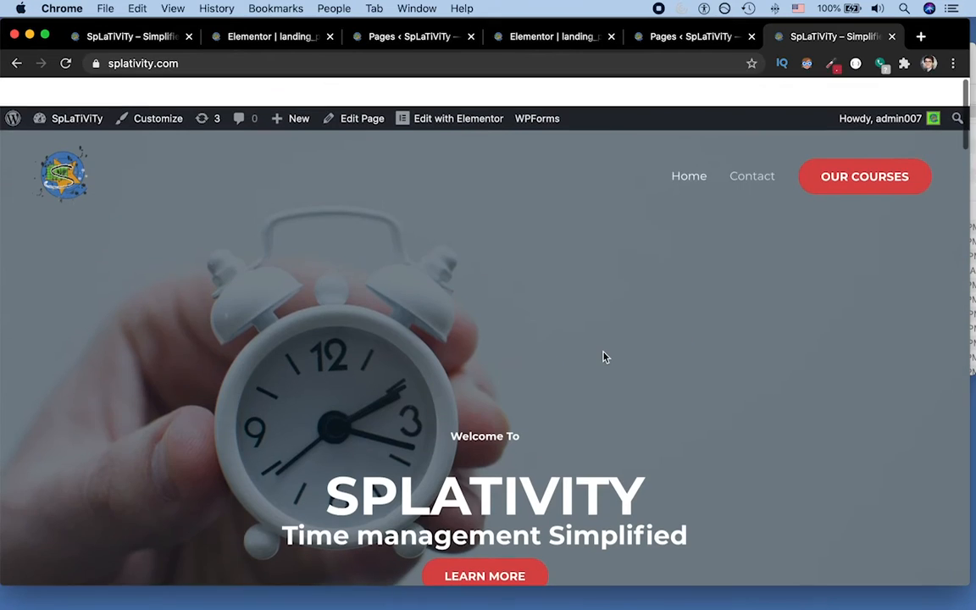
Open the WordPress admin in another new browser tab and go to the Reading settings.
click(919, 37)
text(splativity.com/wp-admin)
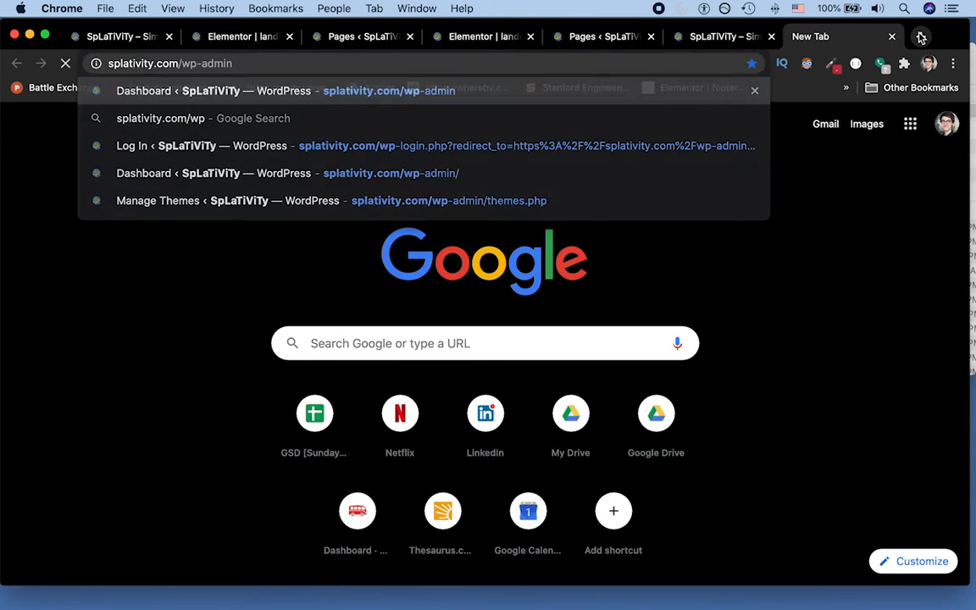
key(Return)
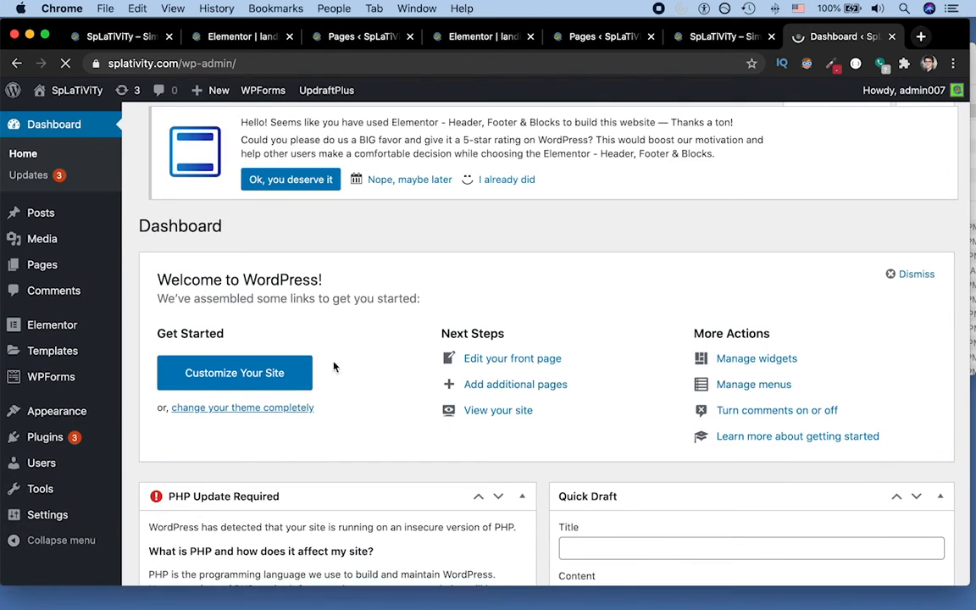
mouse_move(49, 520)
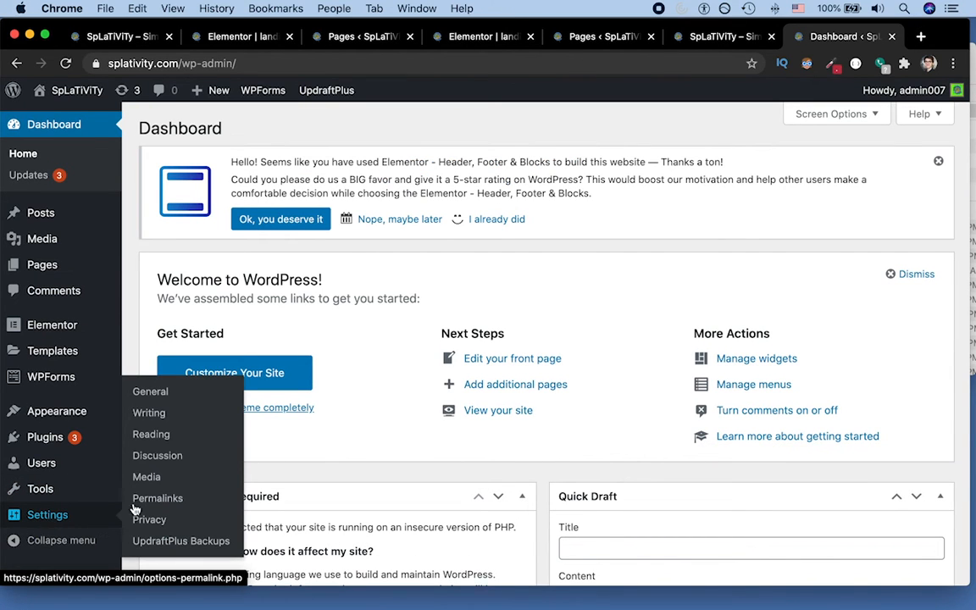
click(151, 436)
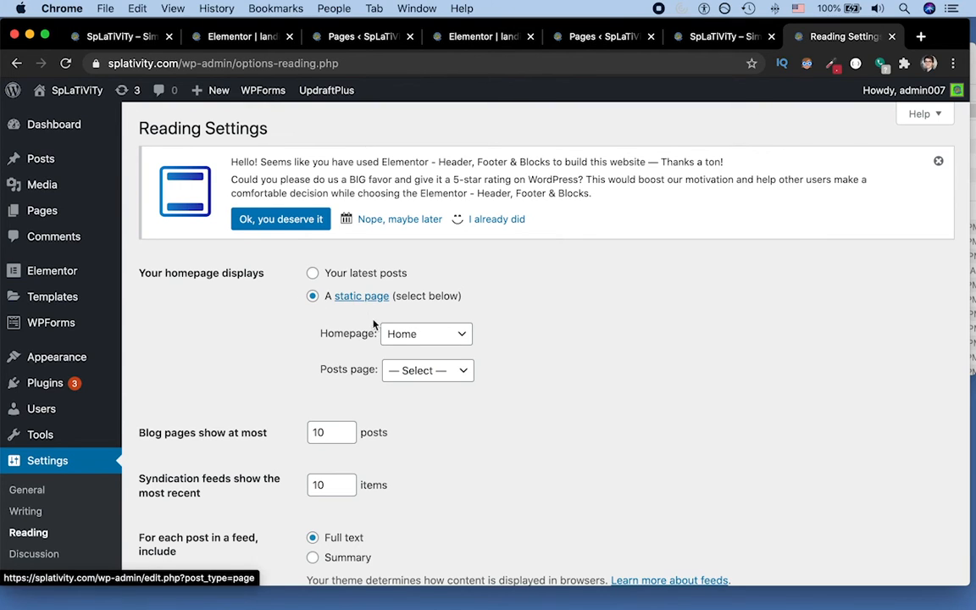
Set the static homepage to landing_page and save the changes.
click(436, 338)
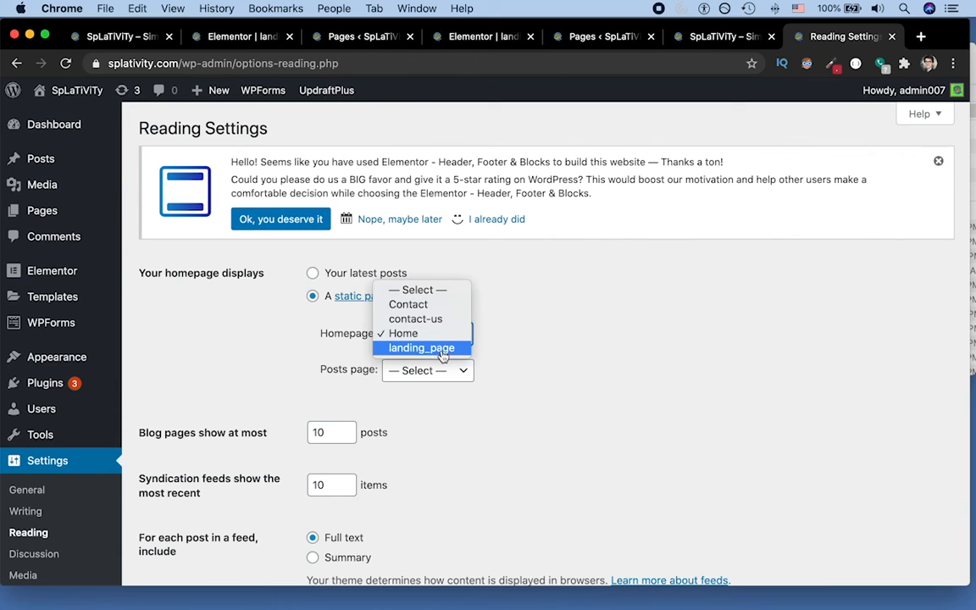
click(442, 348)
scroll(480, 443, down, 1)
scroll(480, 443, down, 4)
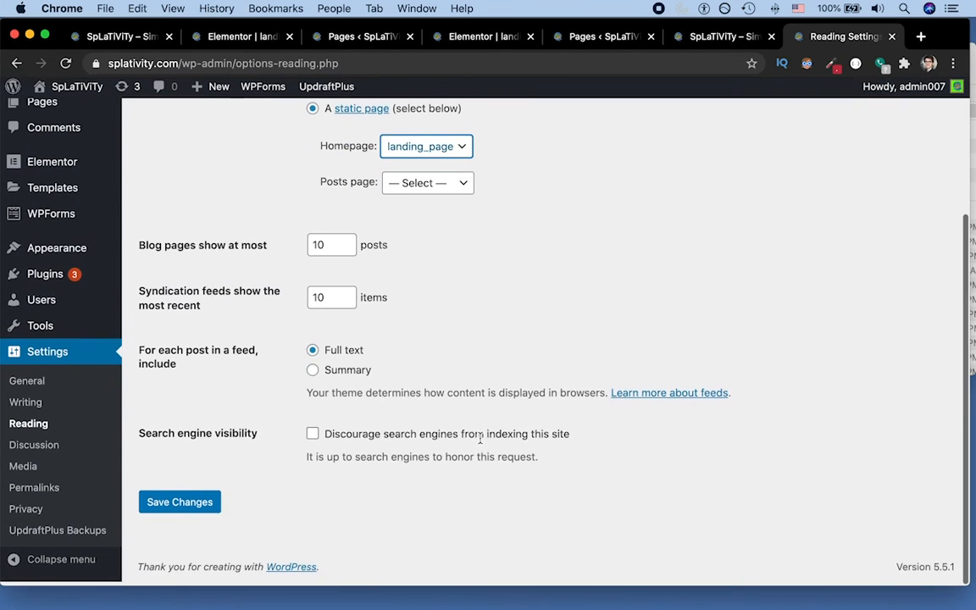
click(191, 506)
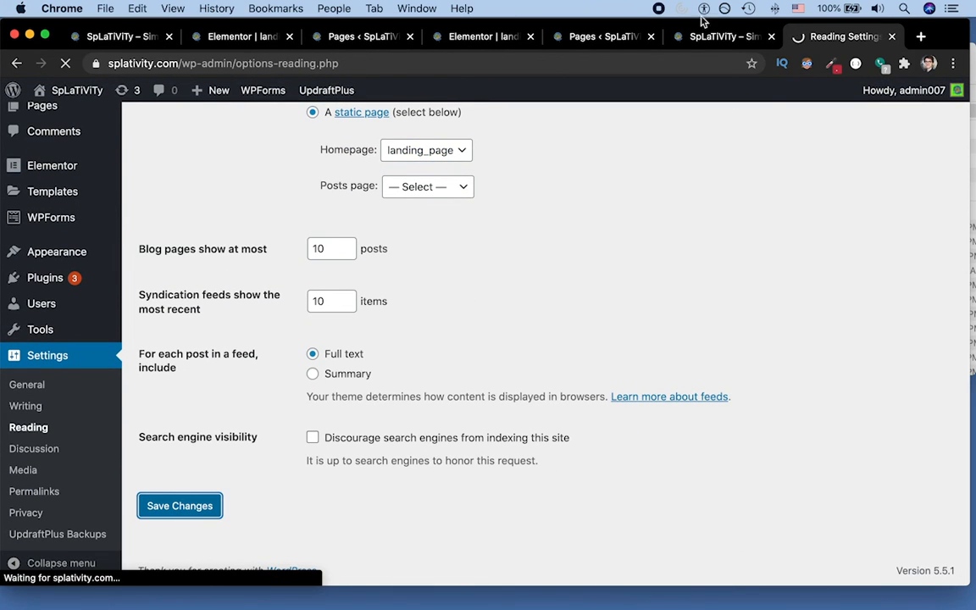
Duplicate the site's front page tab, reload it, review the landing page and follow its Enter Main Site button.
click(711, 36)
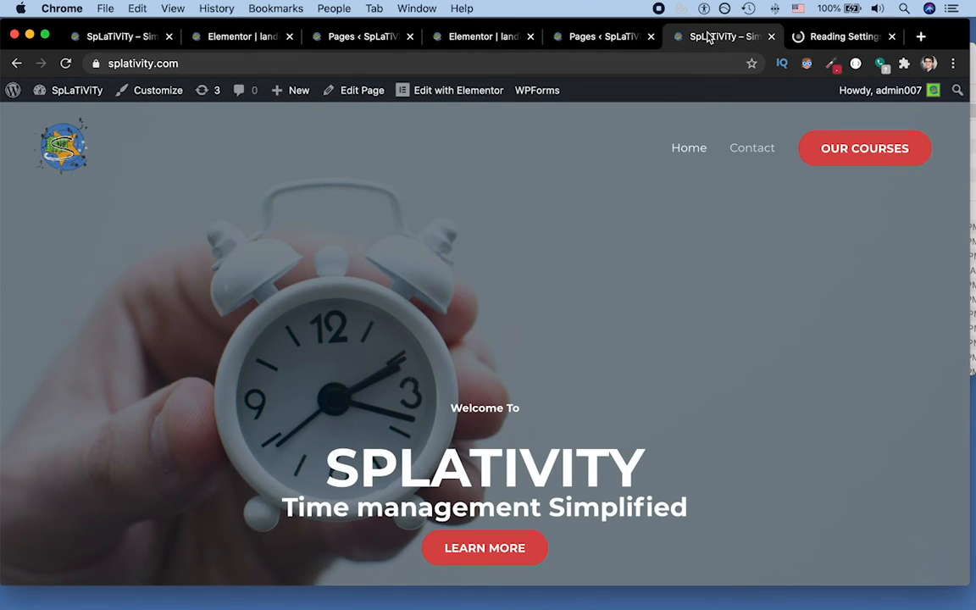
right_click(710, 38)
click(747, 106)
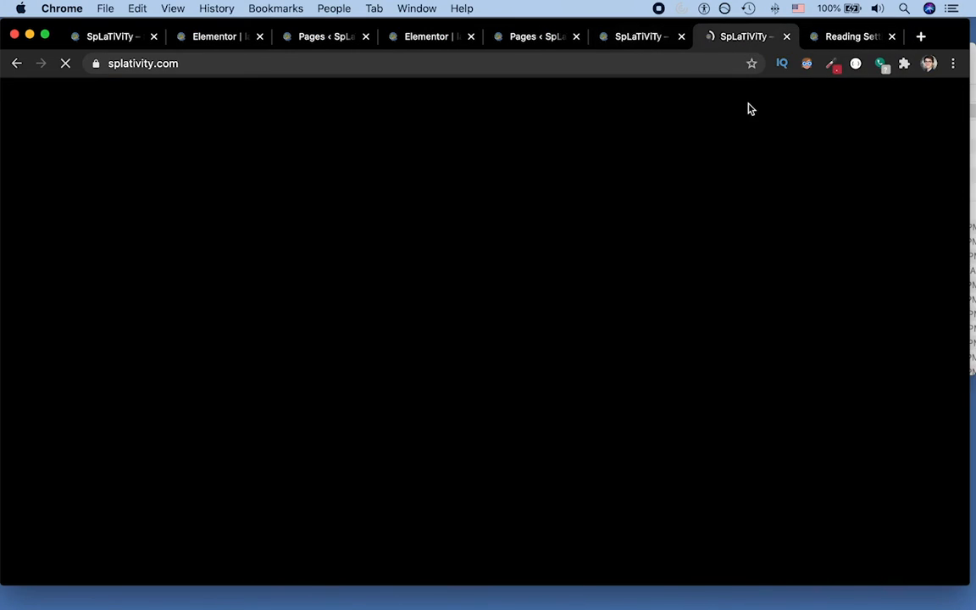
key(super+r)
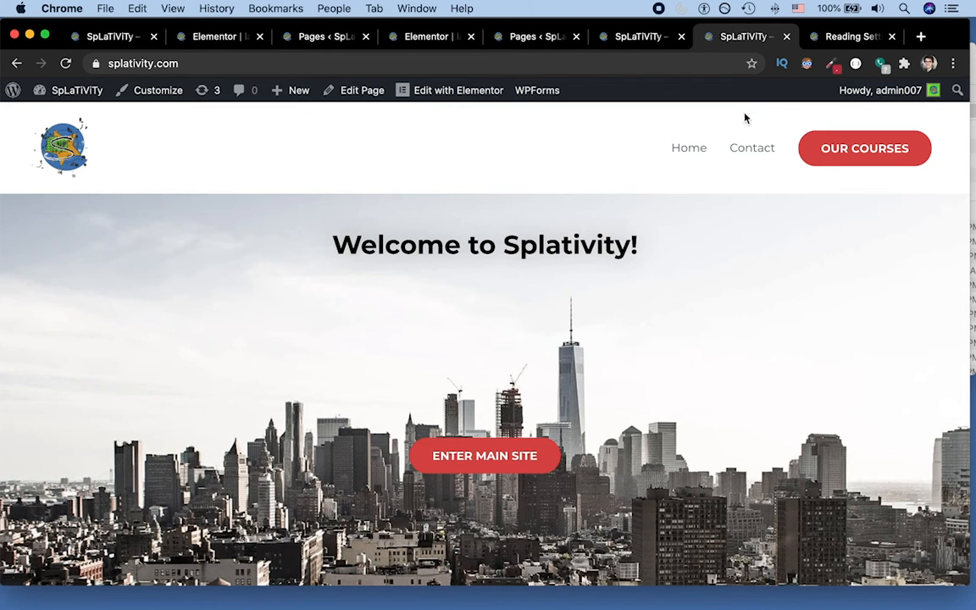
scroll(712, 366, down, 3)
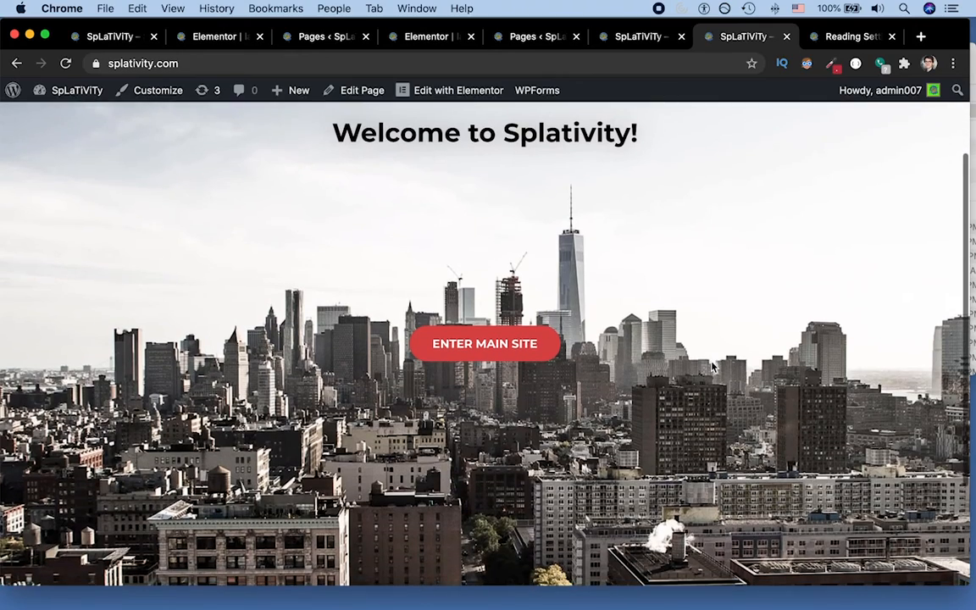
scroll(712, 366, down, 3)
scroll(712, 366, up, 1)
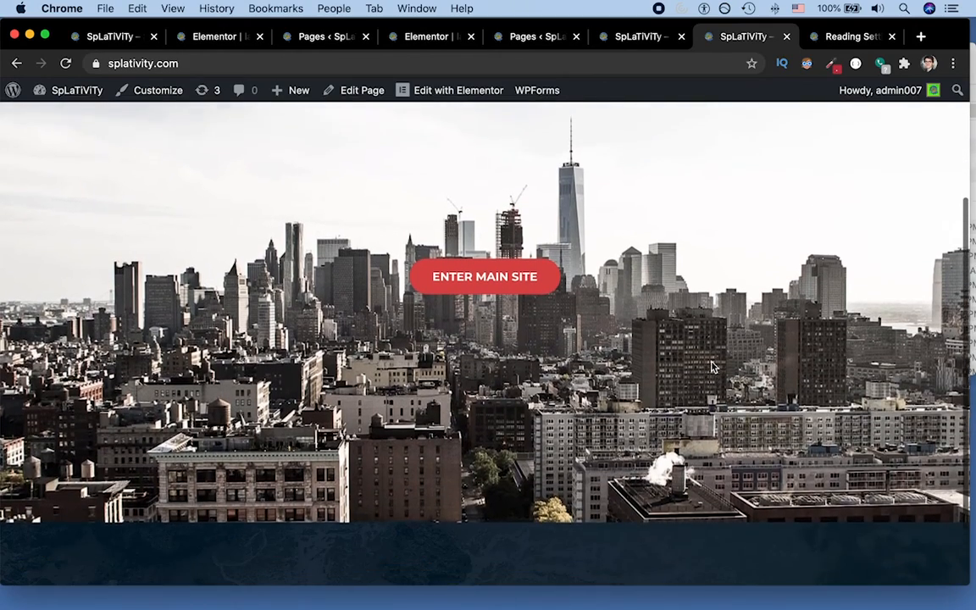
scroll(712, 366, up, 3)
click(534, 386)
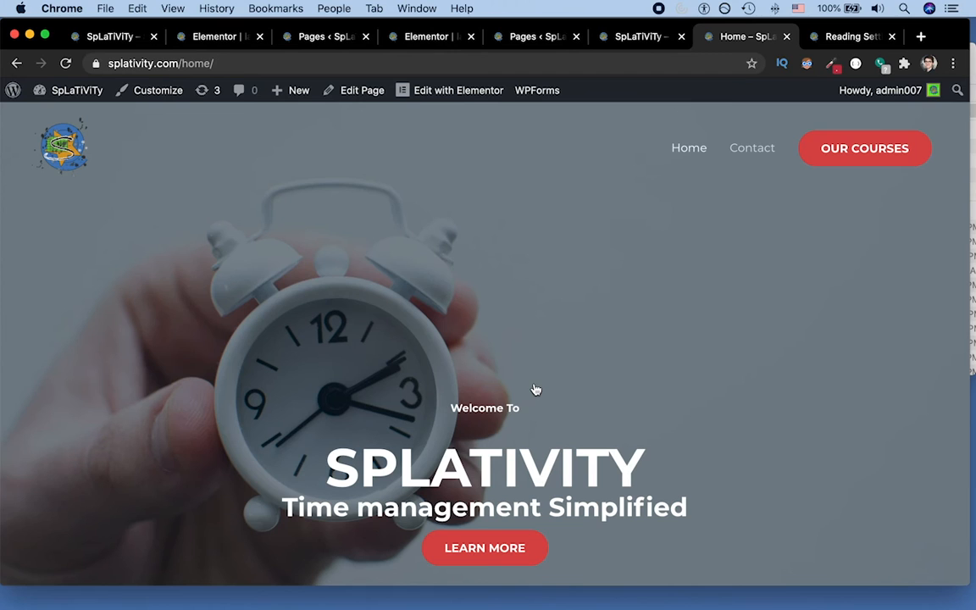
Open the form for adding a new page from the WordPress pages list.
click(522, 36)
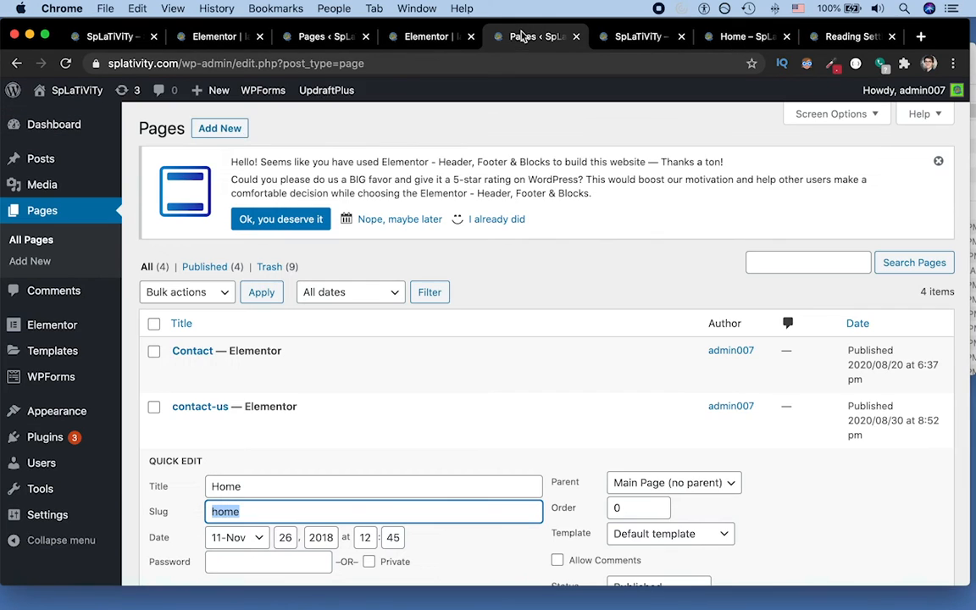
click(47, 262)
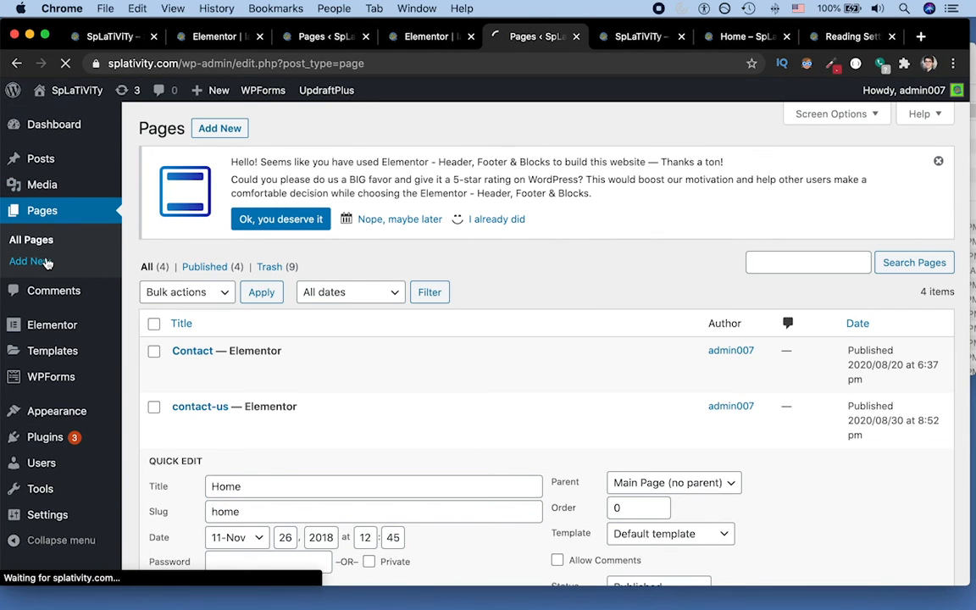
Return to the landing page in the Elementor editor and examine the hero section's layout and advanced settings.
click(631, 38)
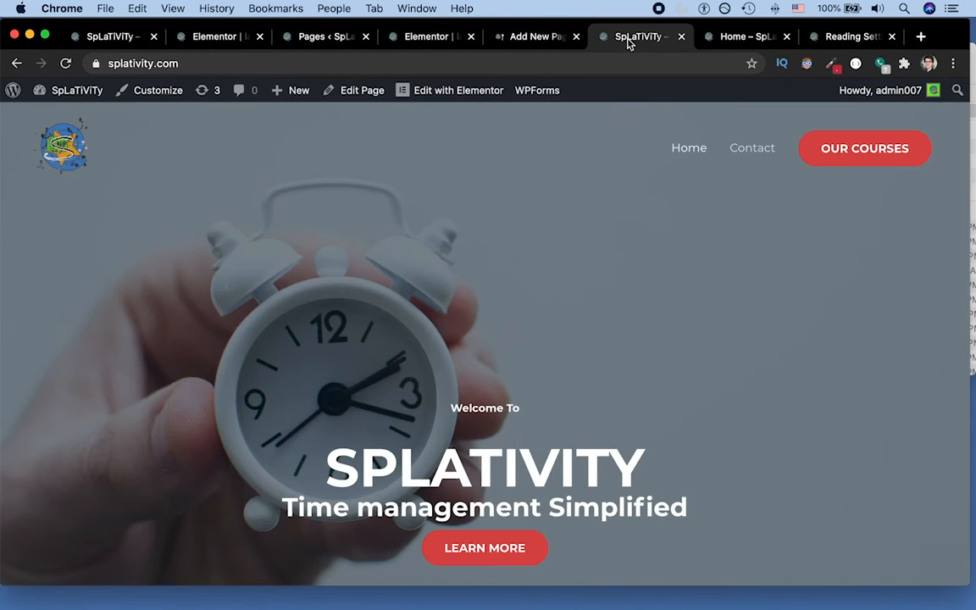
click(432, 41)
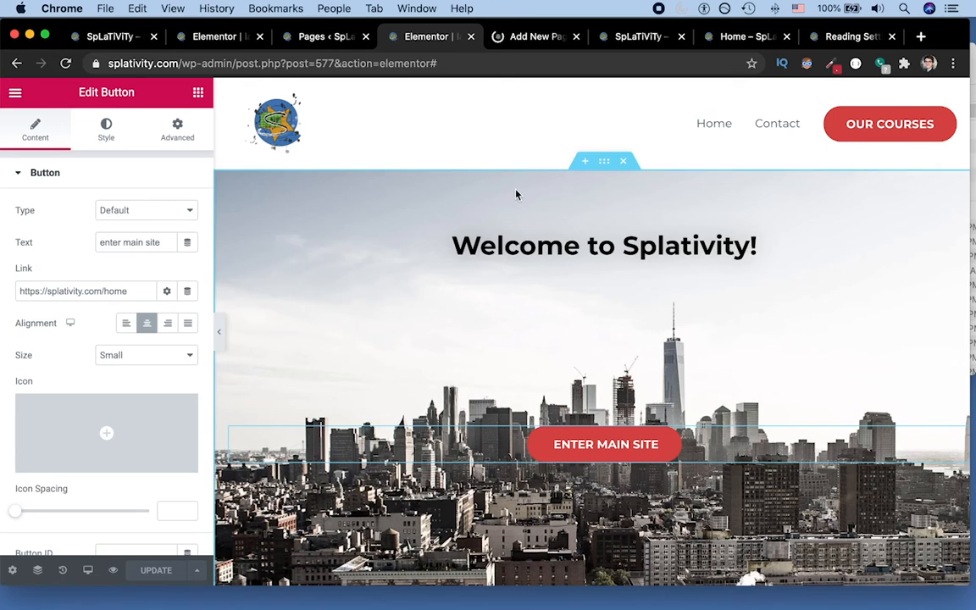
scroll(550, 170, down, 1)
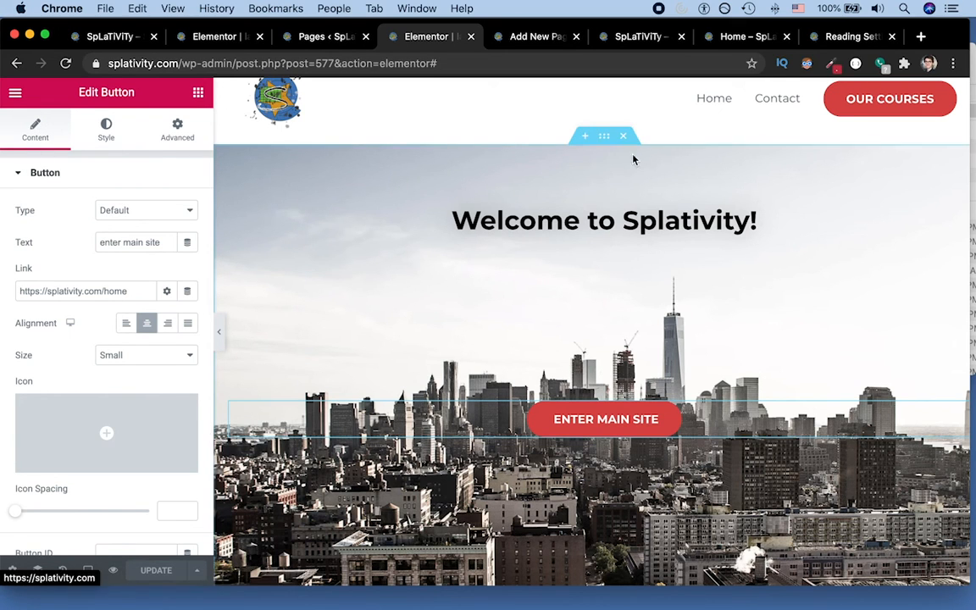
click(603, 136)
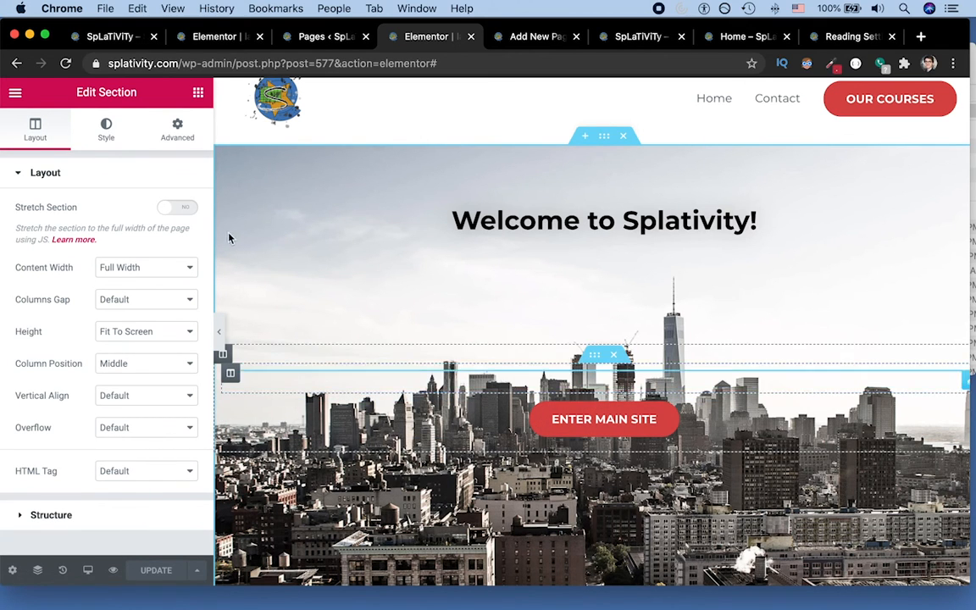
click(177, 127)
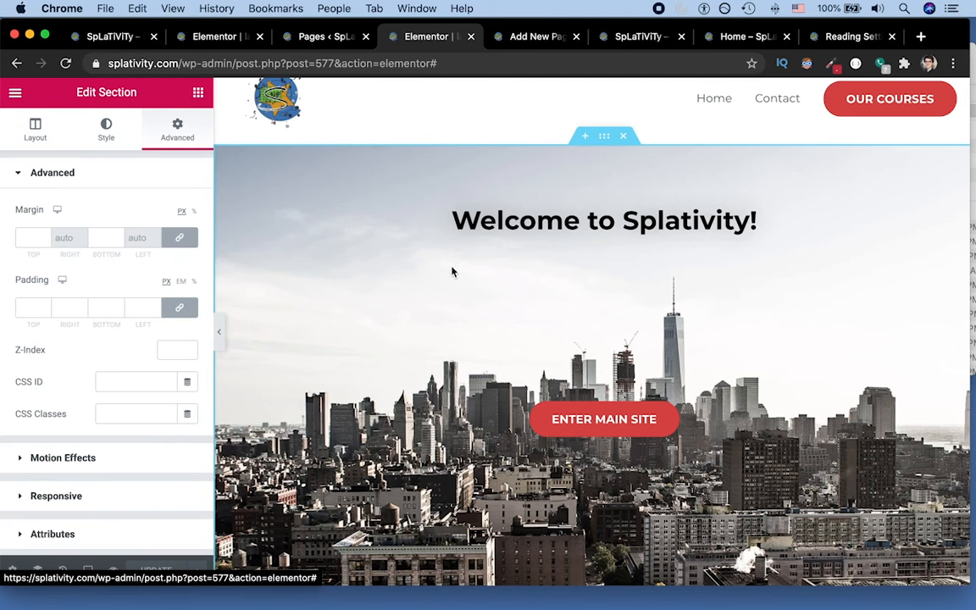
Review the Welcome to Splativity! heading's margin and text shadow options and the Enter Main Site button's content settings.
click(481, 219)
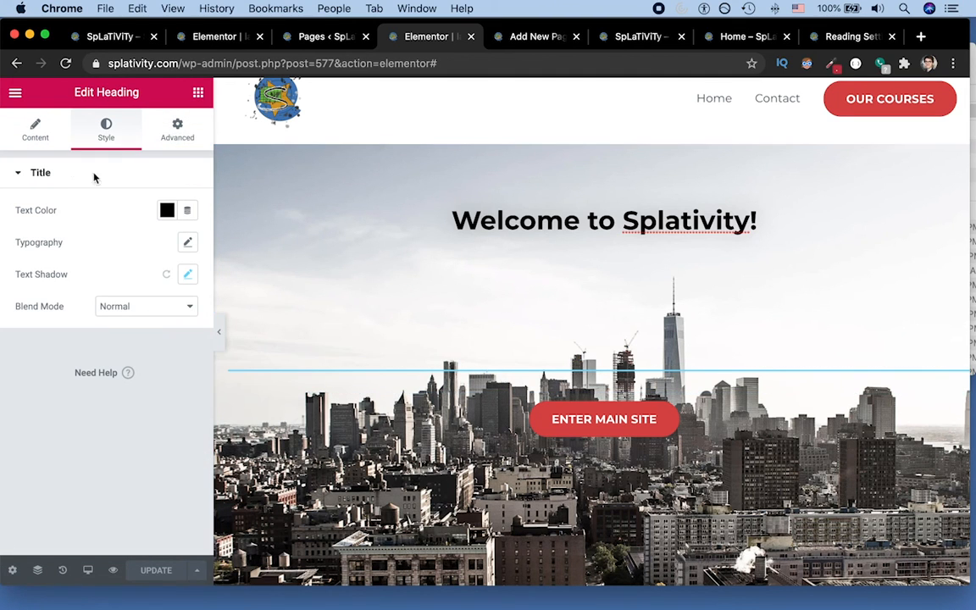
click(186, 127)
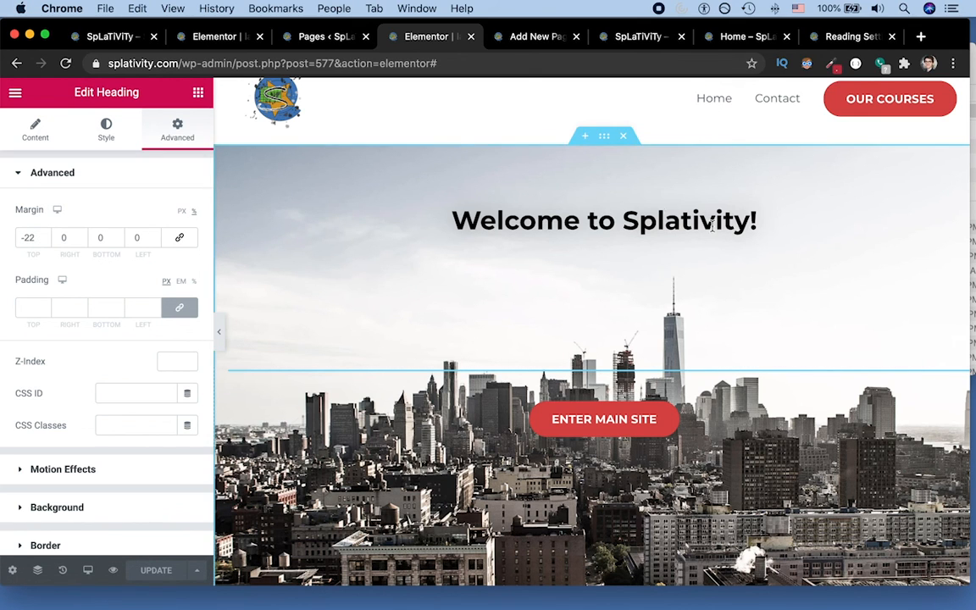
click(106, 127)
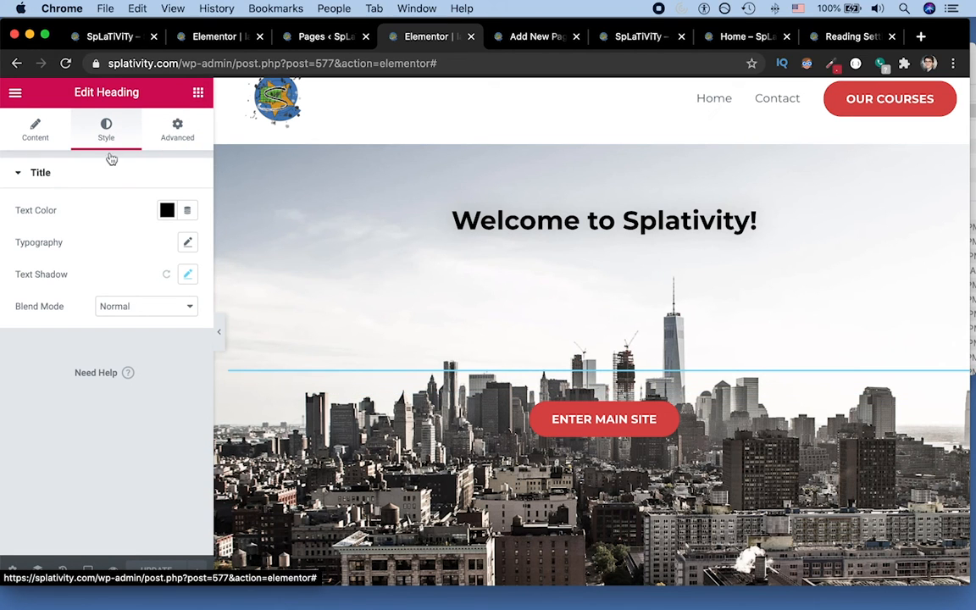
click(187, 277)
key(Escape)
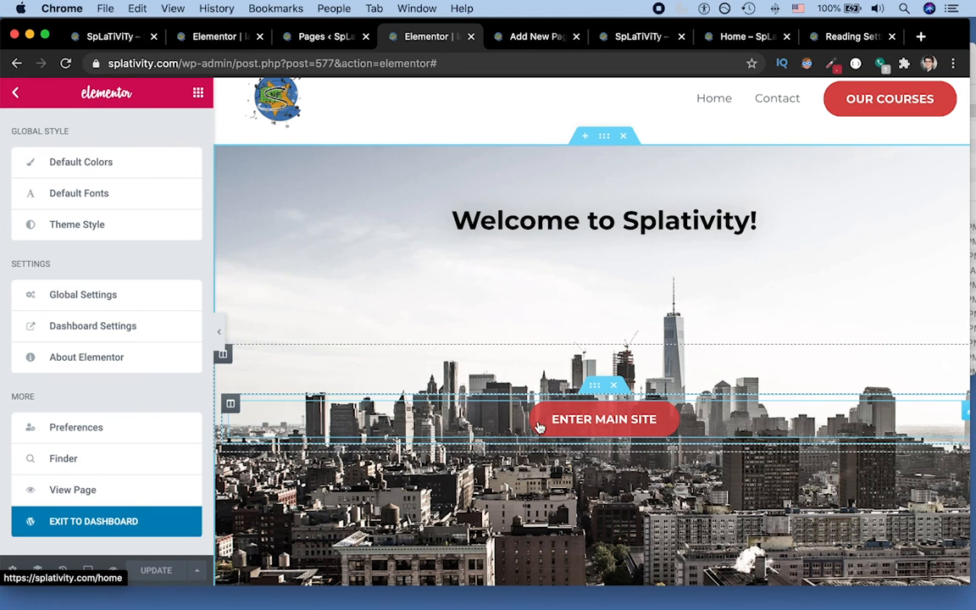
click(496, 417)
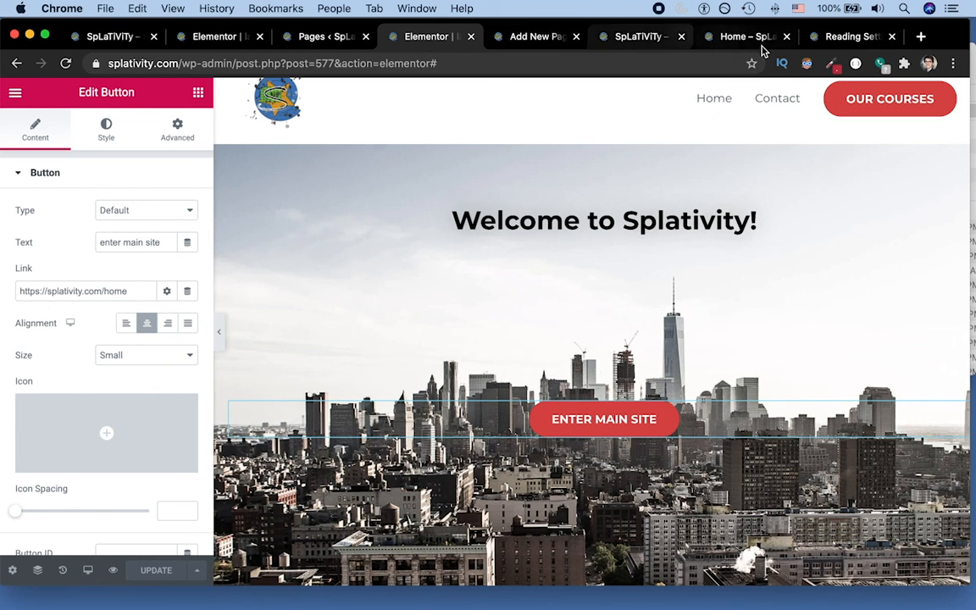
Check that landing_page is the static homepage in the Reading settings and reload the site's front page.
click(838, 36)
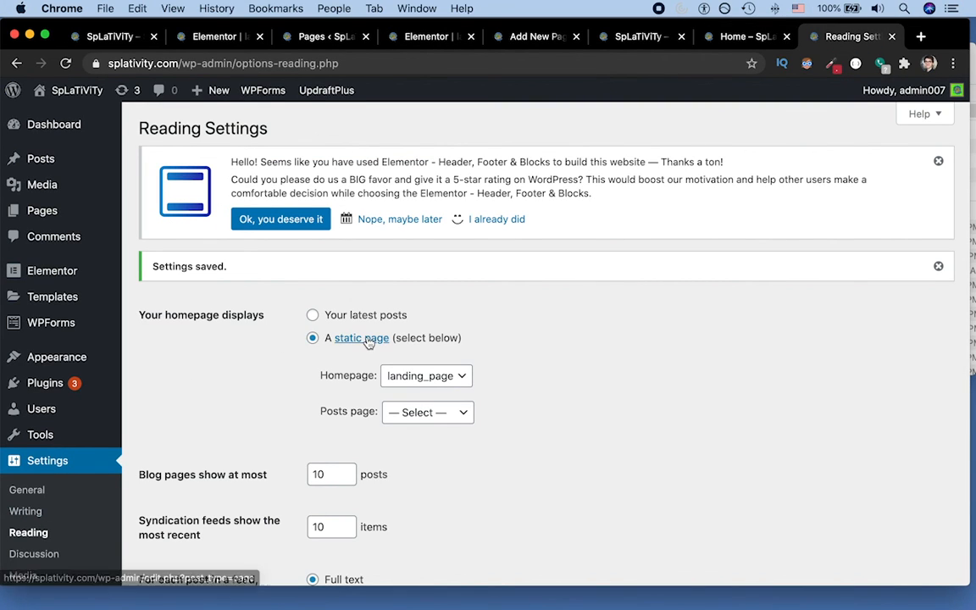
click(388, 383)
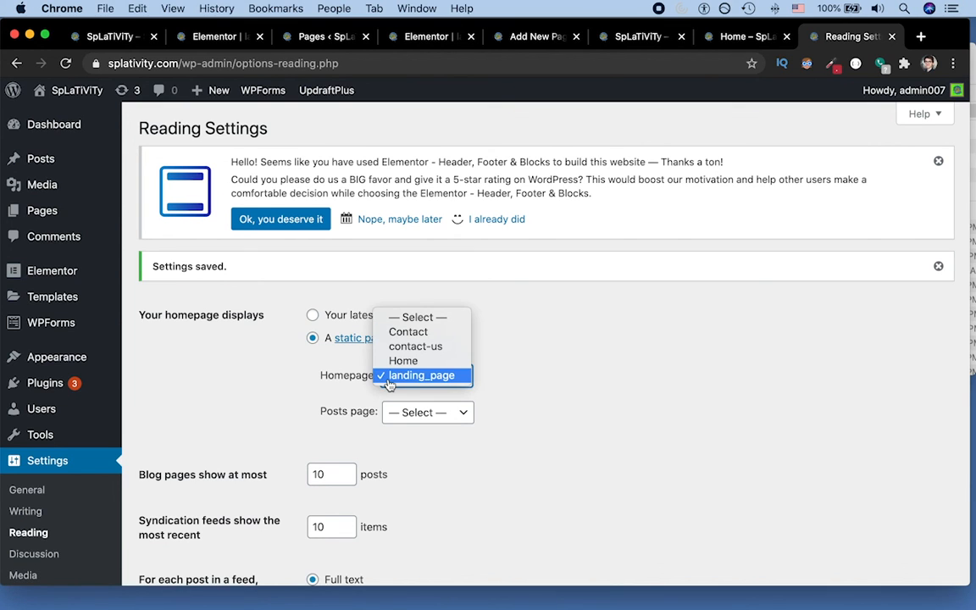
click(388, 379)
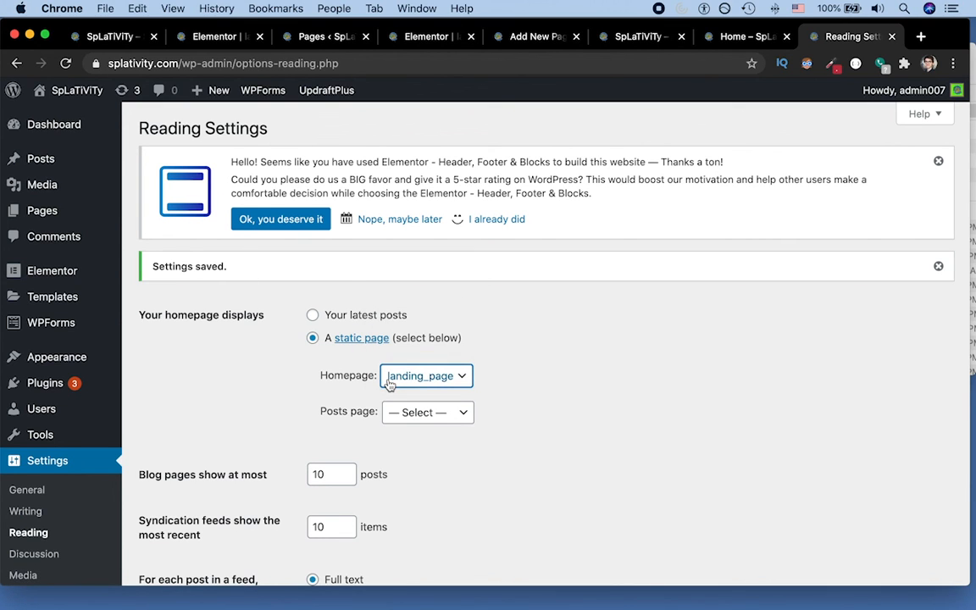
click(635, 35)
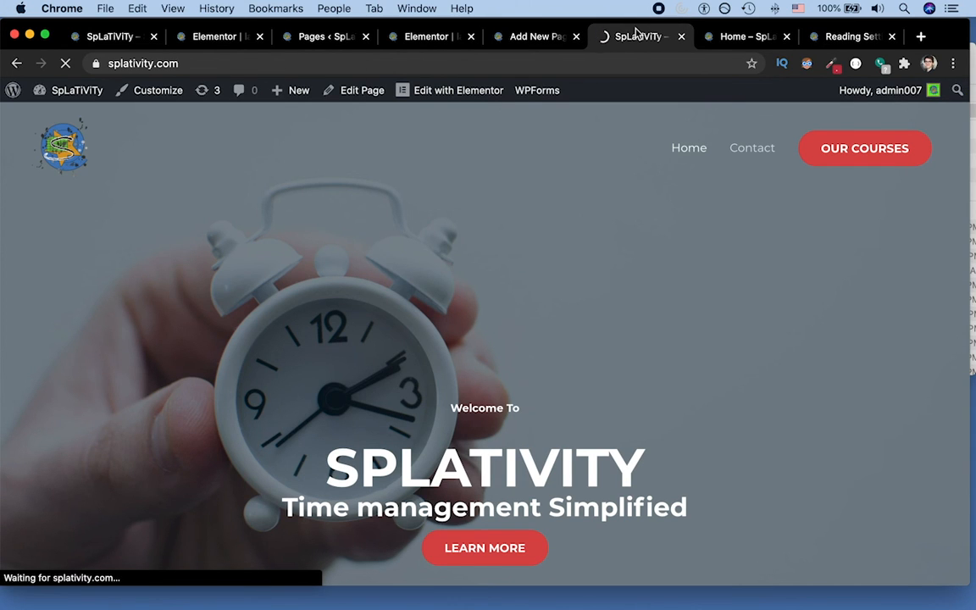